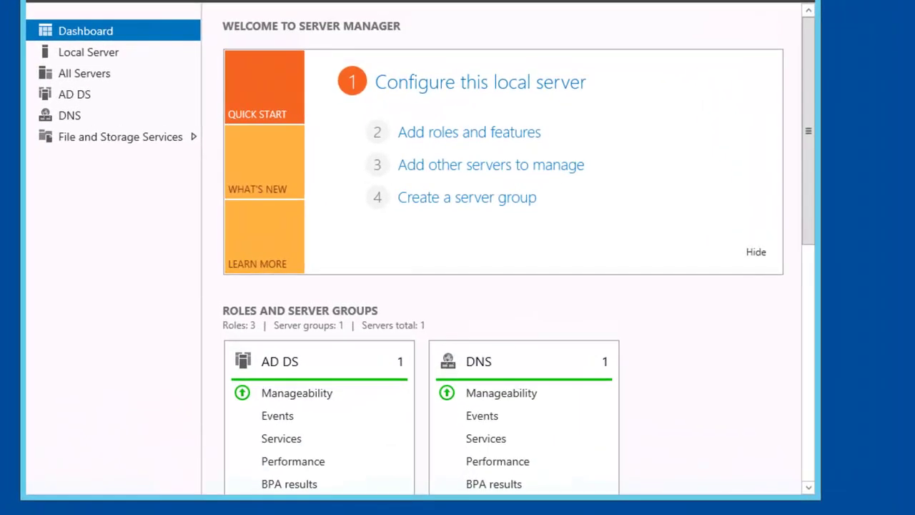
Step: Show the Local Server properties page for PLABDC01 in Server Manager
left_click(75, 51)
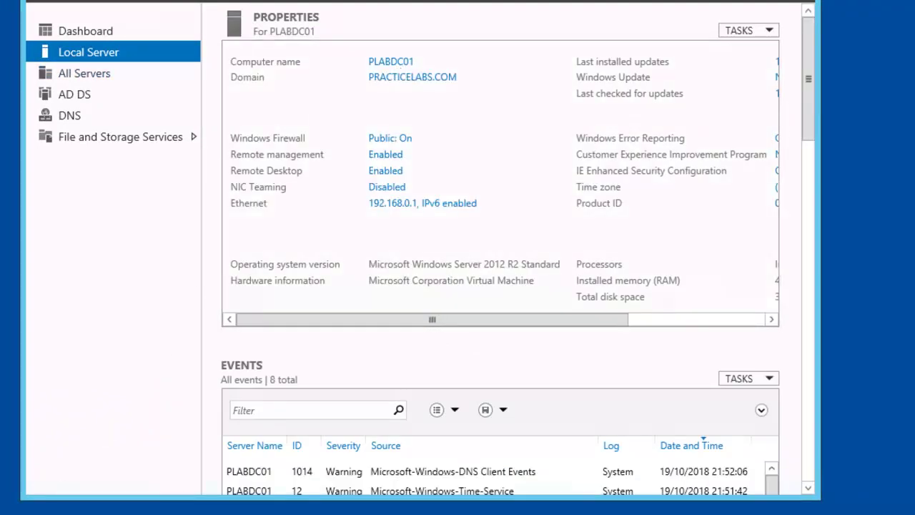
Step: Open Control Panel from the Win+X menu and go to Devices and Printers
key("super+x")
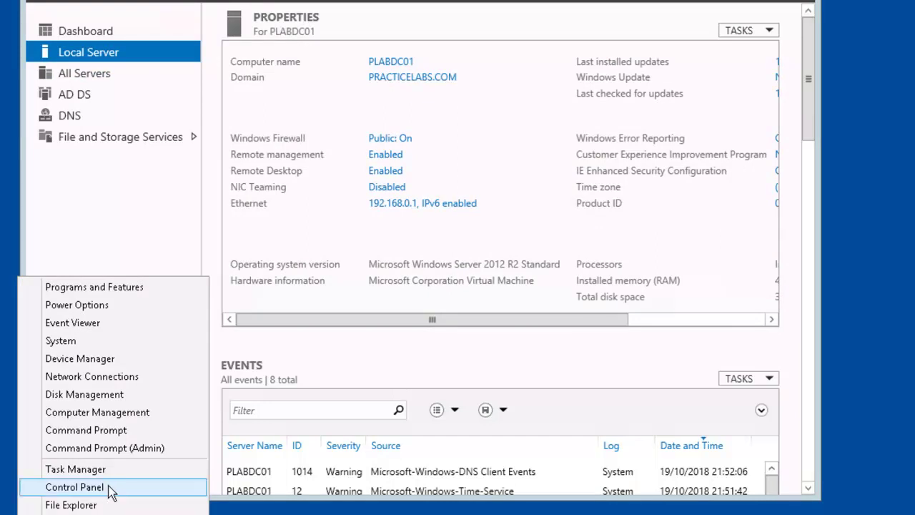
left_click(75, 487)
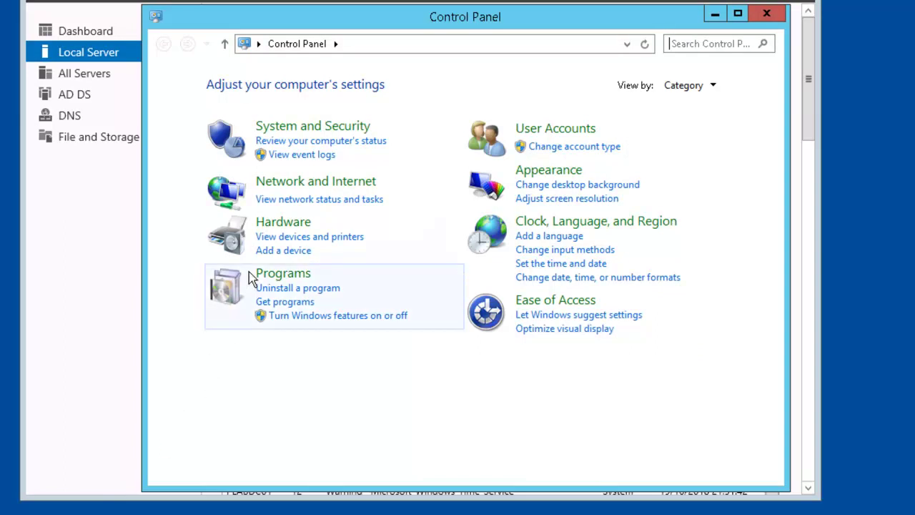
left_click(350, 238)
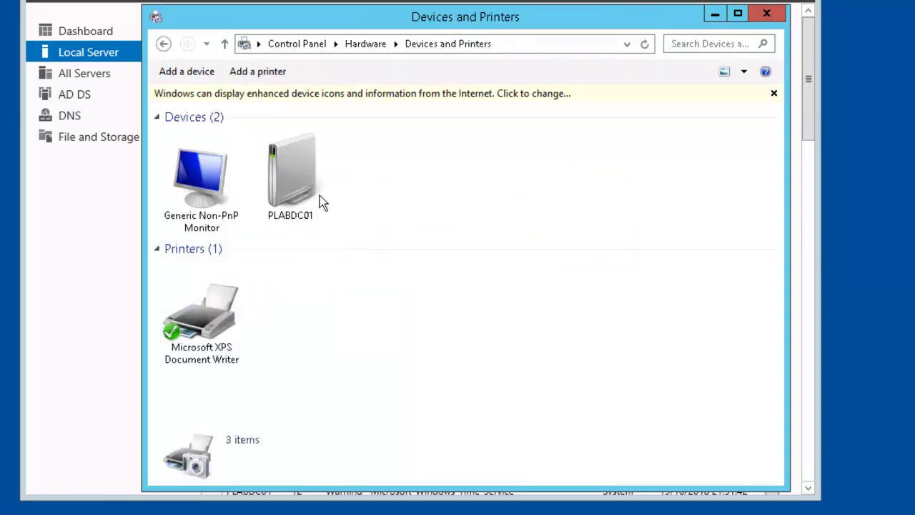
Step: Start the Add Printer wizard and choose to add a printer with manual settings
left_click(260, 73)
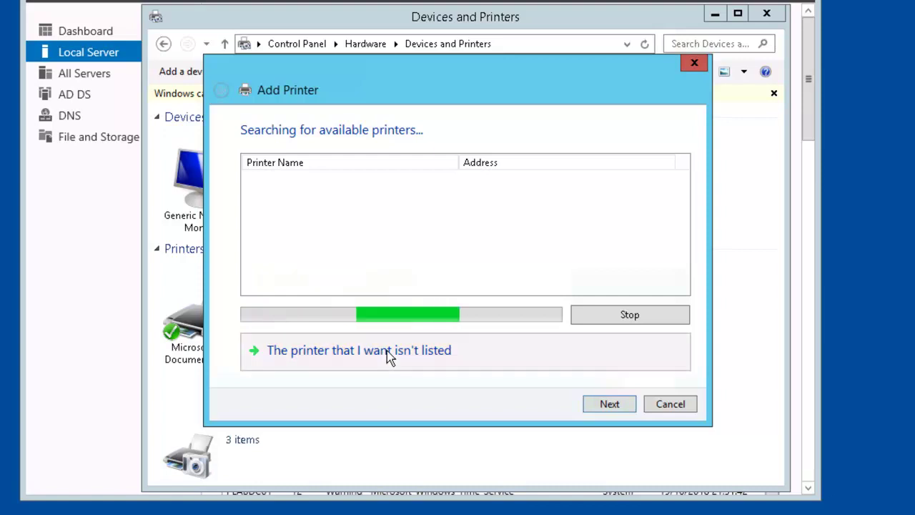
left_click(608, 405)
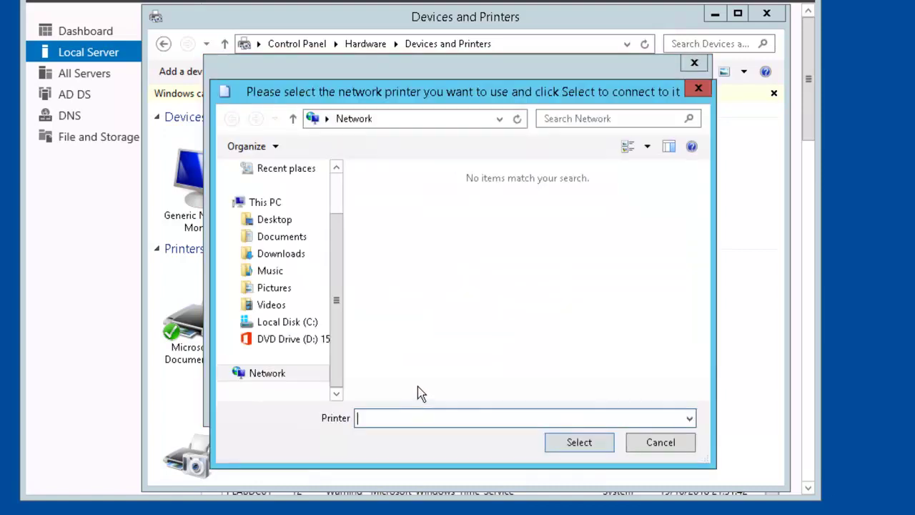
left_click(656, 443)
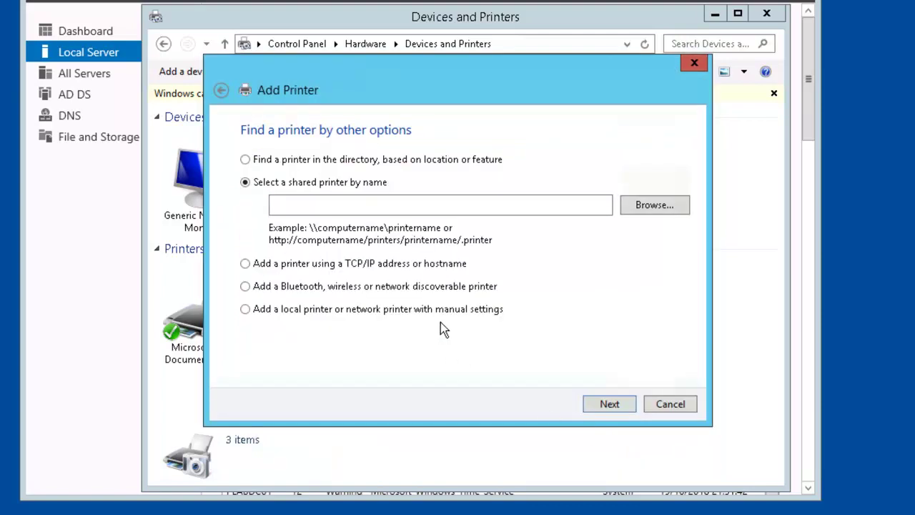
left_click(313, 312)
left_click(602, 404)
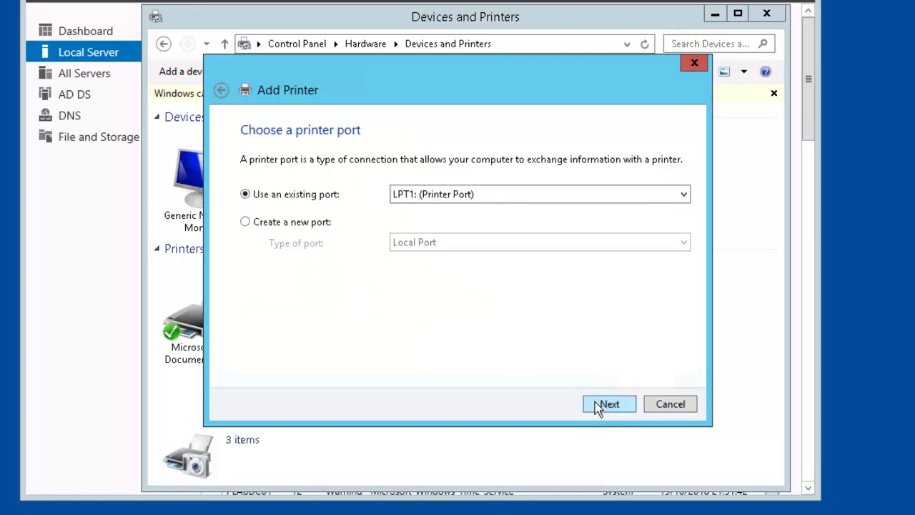
Step: Create a Standard TCP/IP Port at 192.168.0.10 with printer querying turned off
left_click(246, 222)
left_click(529, 245)
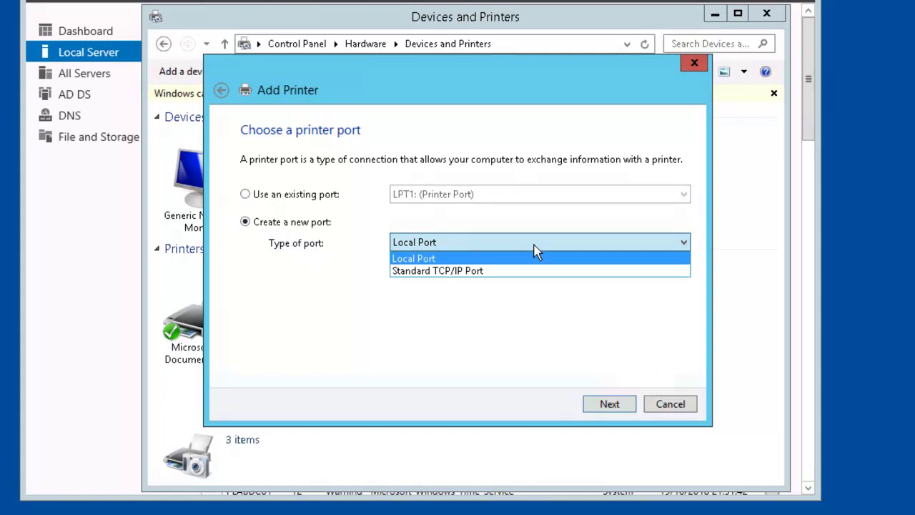
left_click(483, 272)
left_click(607, 403)
type("192.168.0.10")
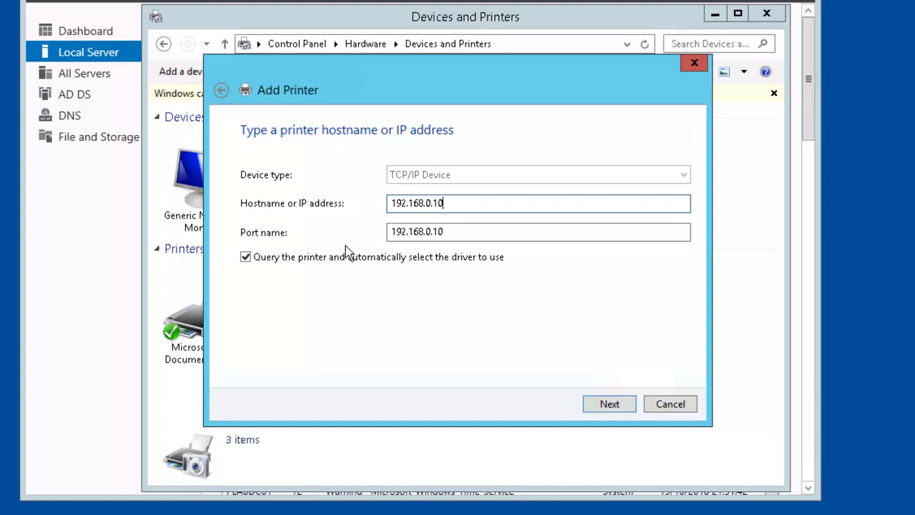
left_click(245, 257)
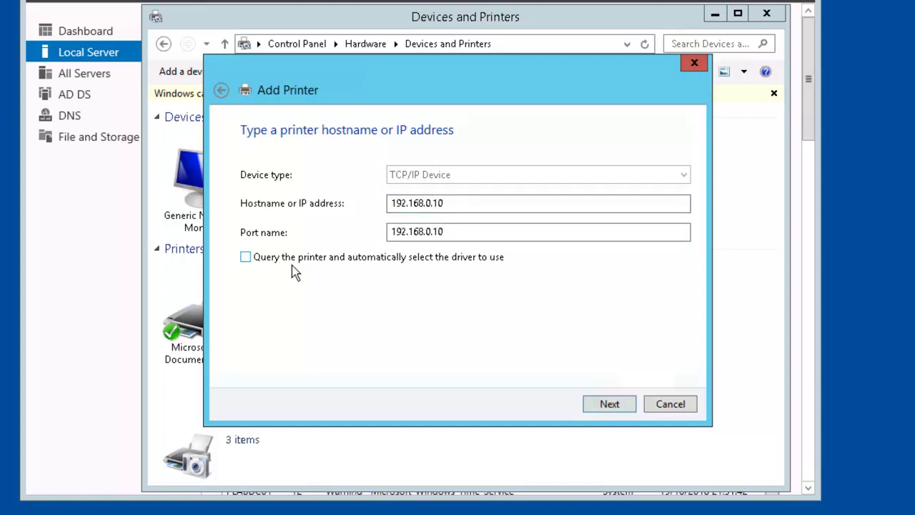
left_click(600, 411)
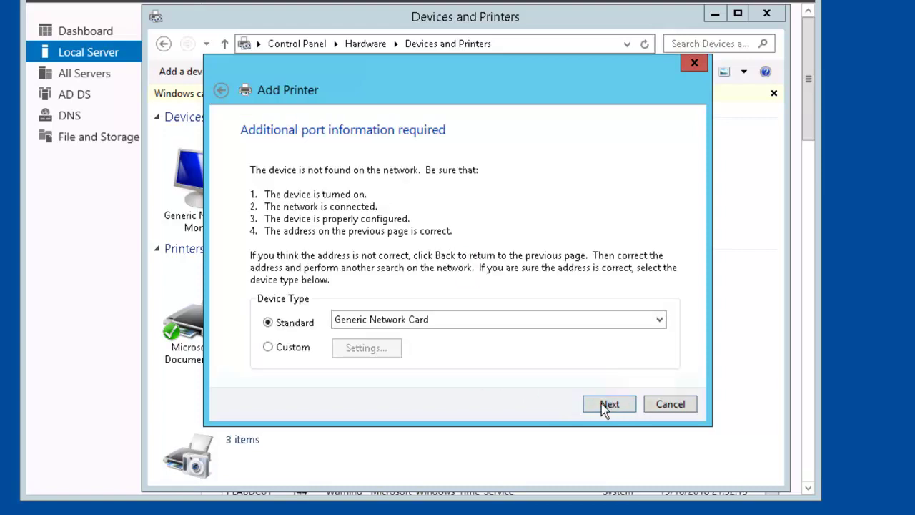
Step: Accept Generic Network Card, the Canon Inkjet 0253 Class Driver and the suggested printer name
left_click(604, 404)
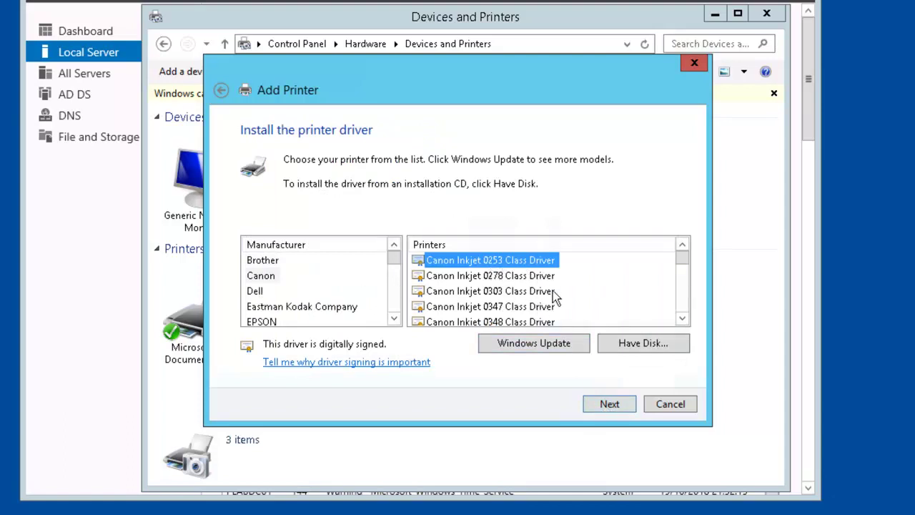
left_click(606, 404)
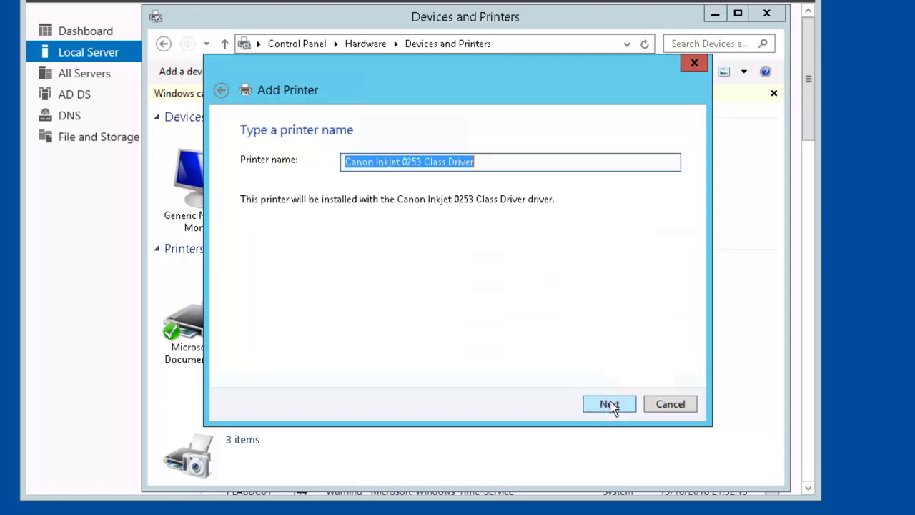
left_click(619, 403)
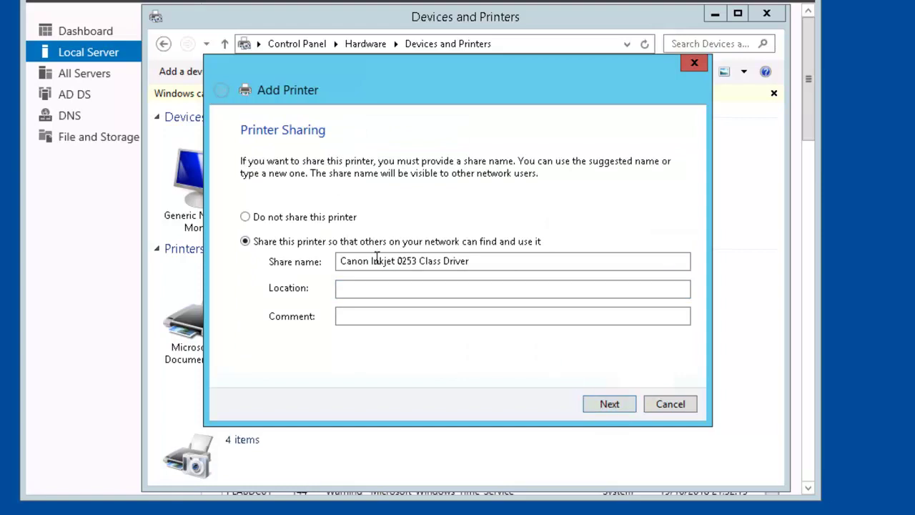
Step: Share the printer as Canon1 and finish the wizard
left_click_drag(371, 261, 541, 263)
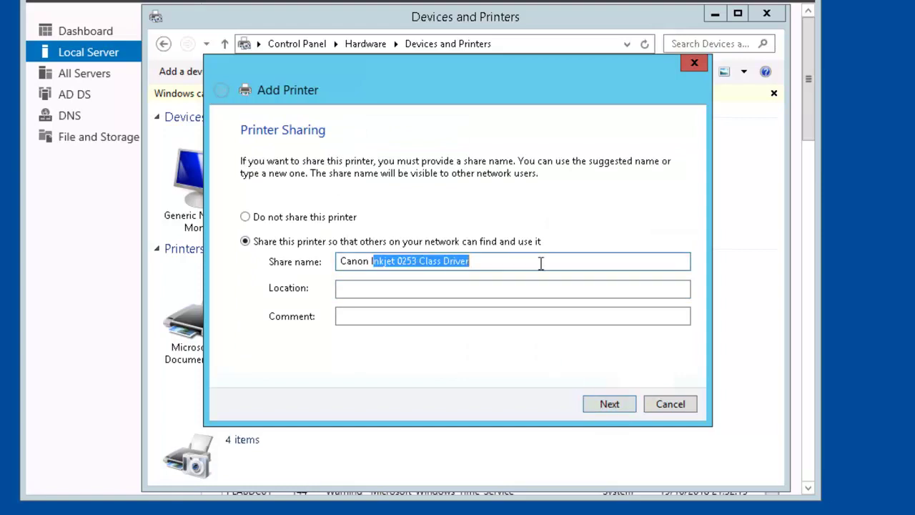
key("BackSpace")
key("BackSpace")
type("1")
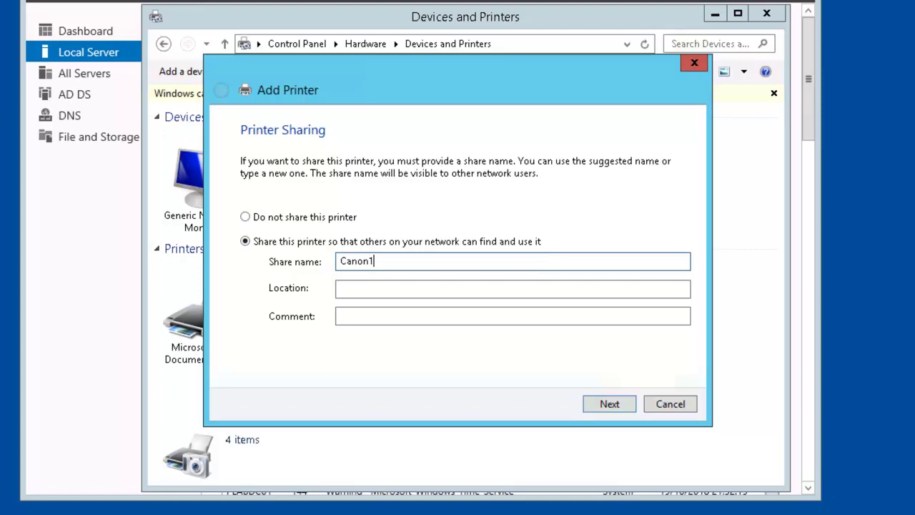
left_click(619, 406)
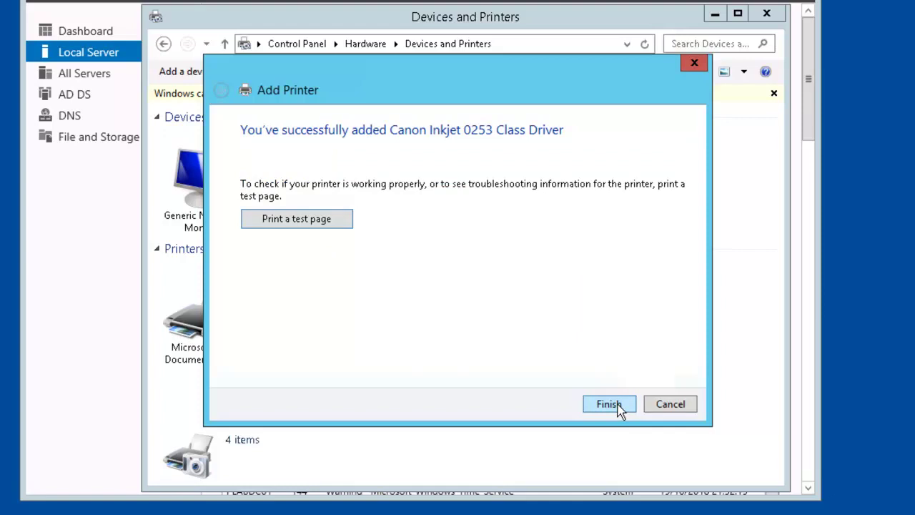
left_click(609, 403)
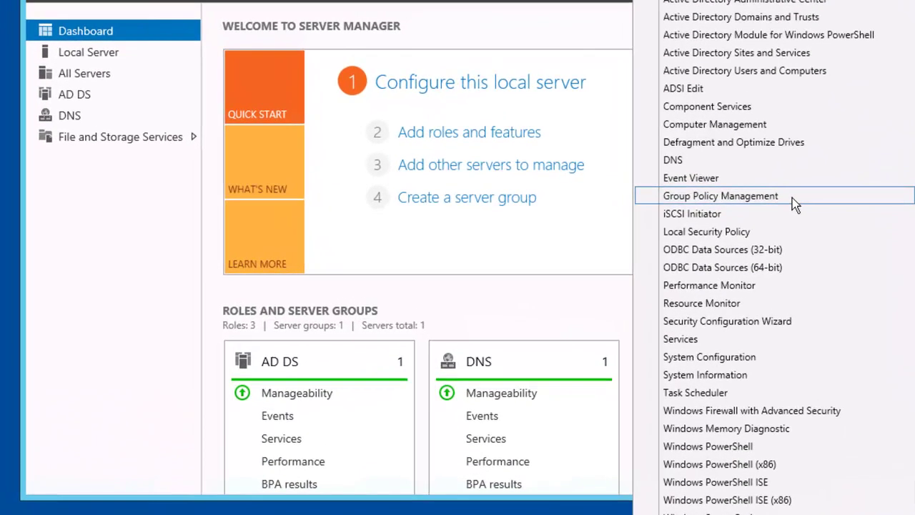
Step: In Group Policy Management, create GPO 'Easy Print Policy' on the PRACTICELABS.COM domain
left_click(769, 201)
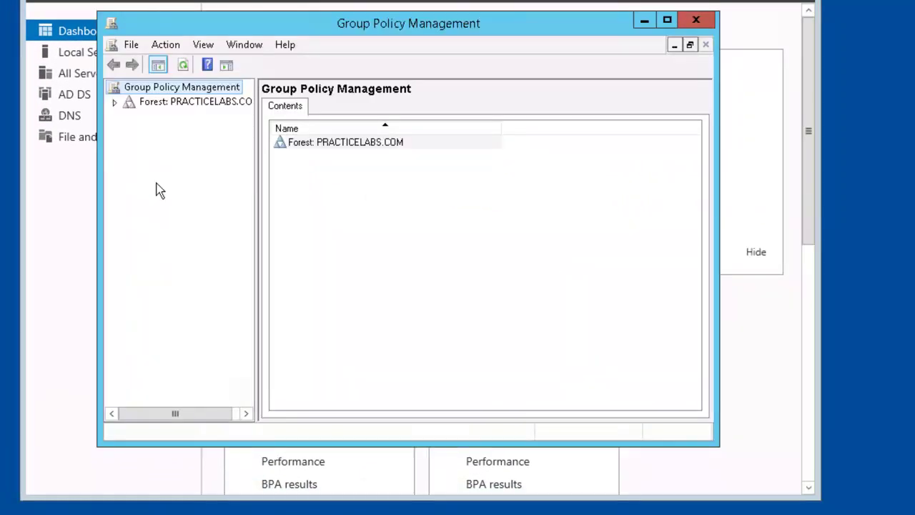
left_click(114, 103)
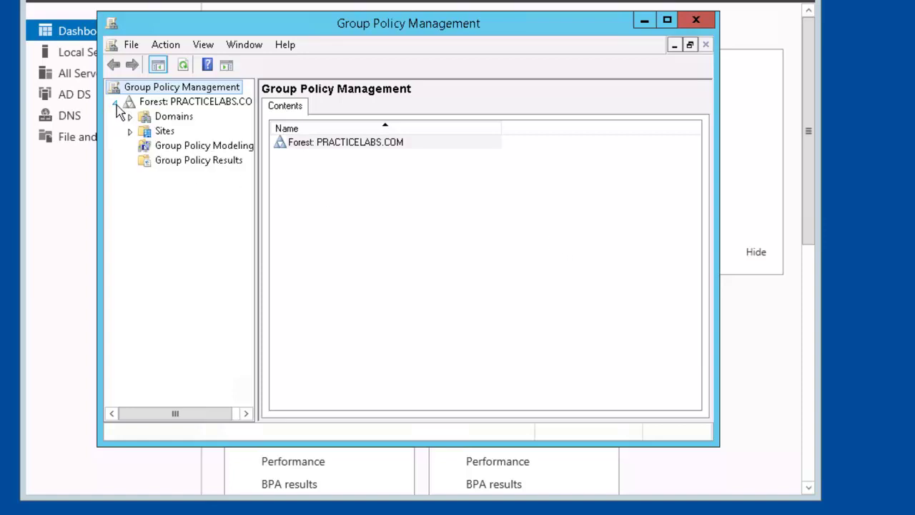
left_click(129, 117)
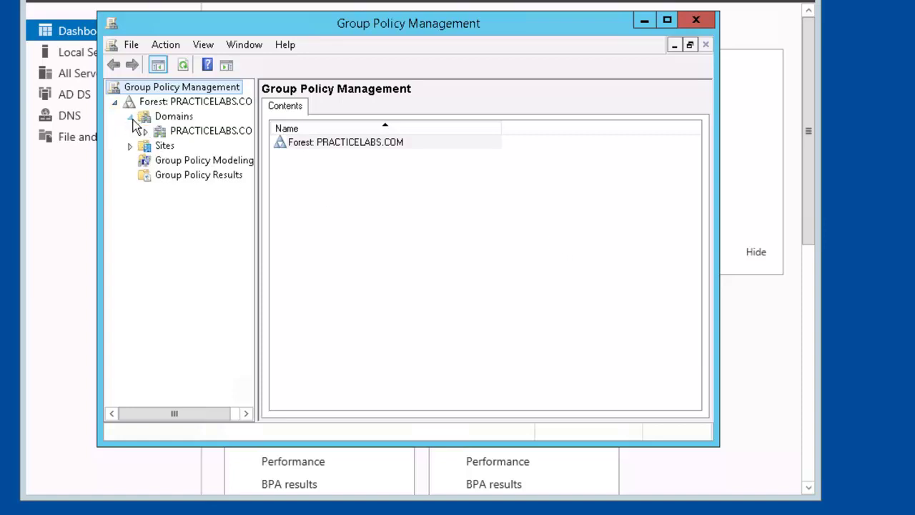
right_click(190, 135)
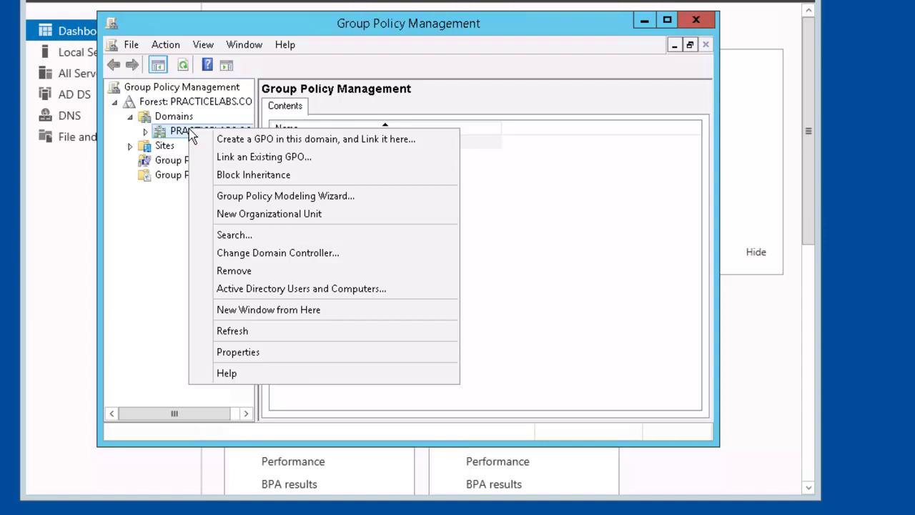
left_click(421, 139)
type("Easy Print Policy")
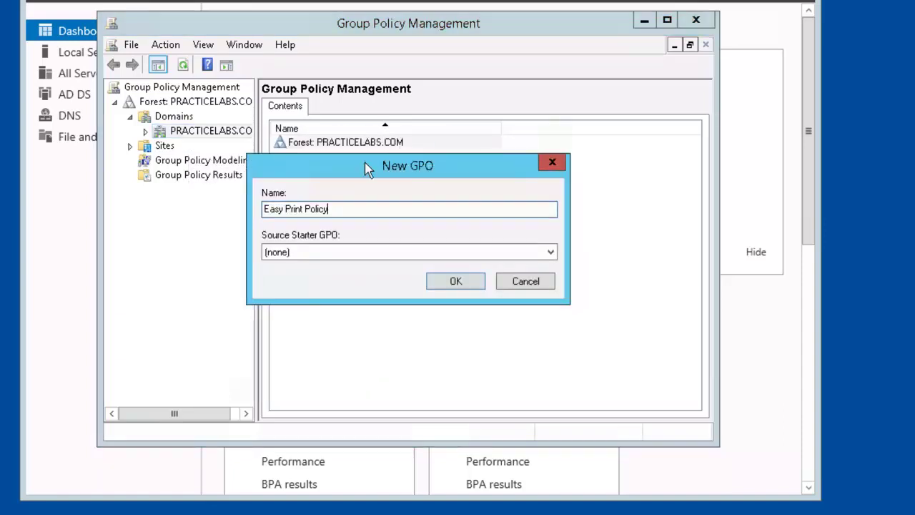
left_click(436, 284)
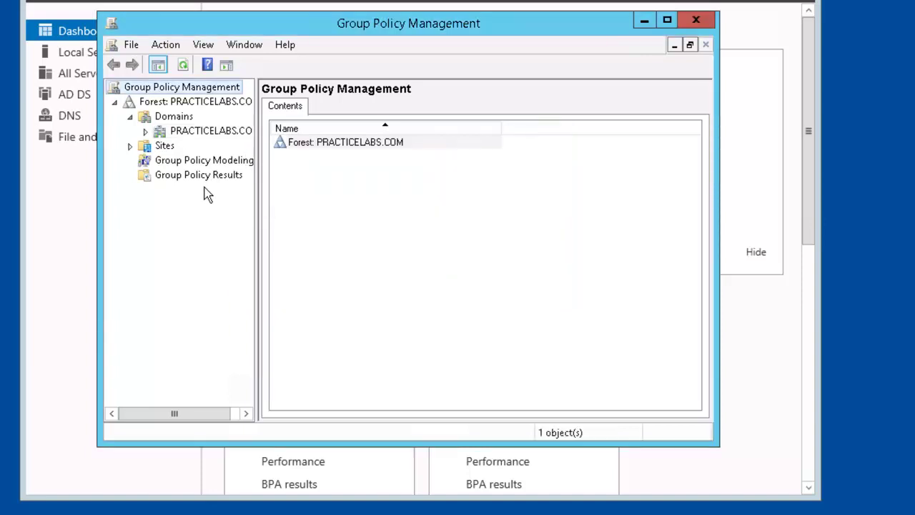
Step: Open Easy Print Policy in the editor and scroll to Remote Desktop Session Host
left_click(147, 132)
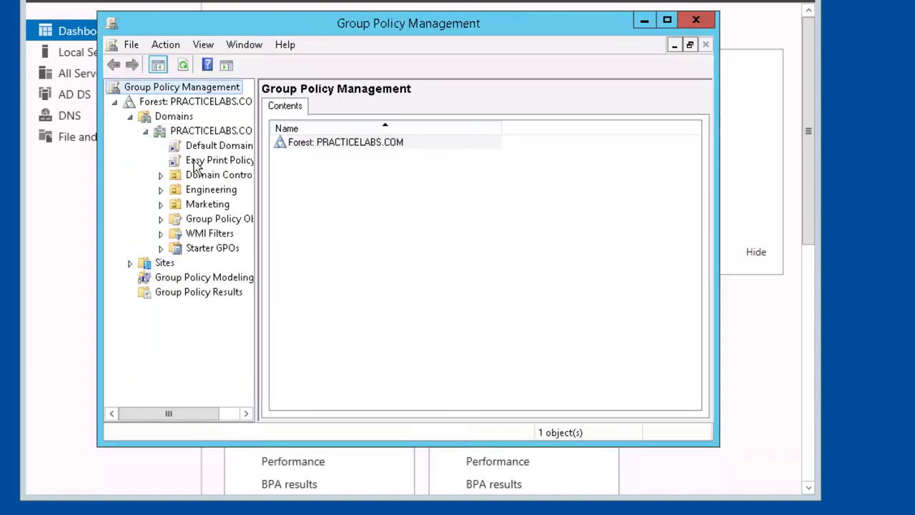
left_click(214, 163)
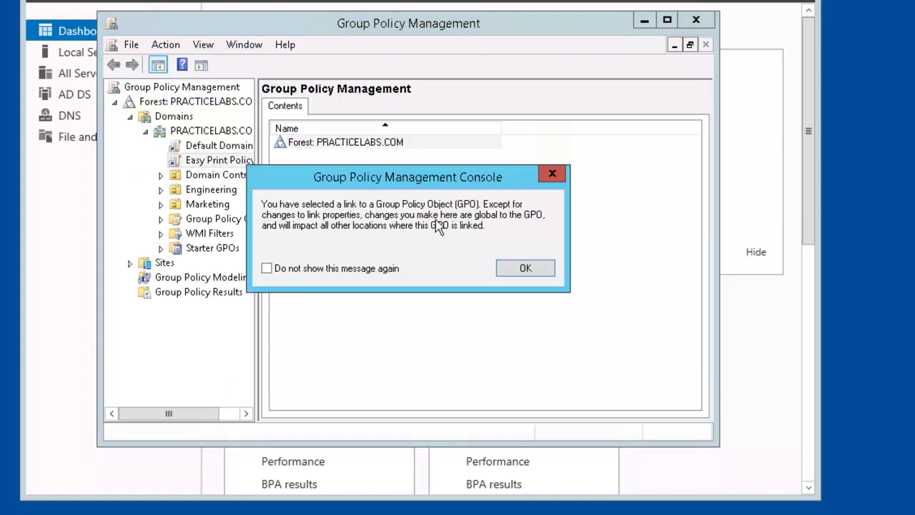
left_click(513, 266)
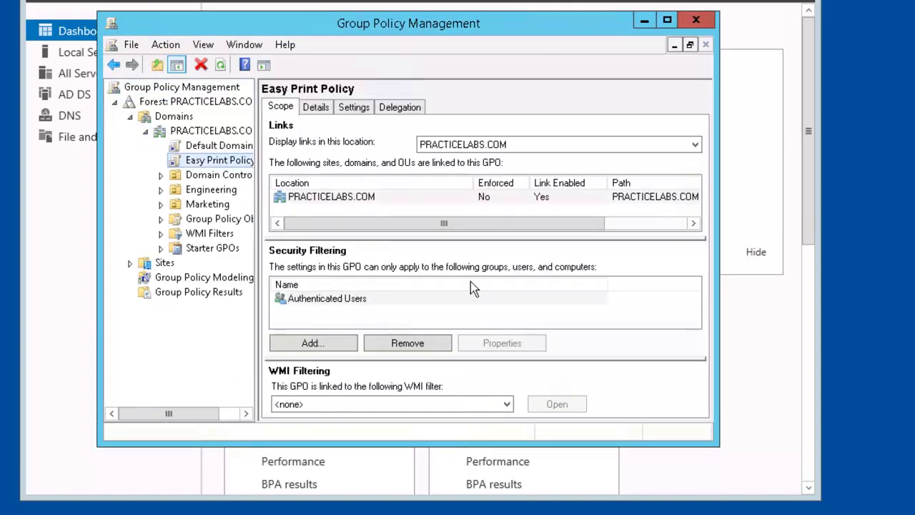
right_click(213, 164)
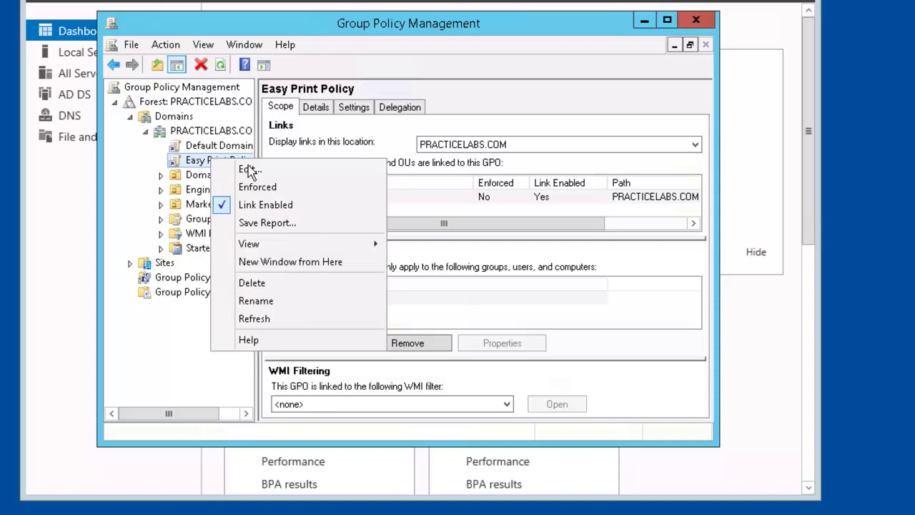
left_click(248, 170)
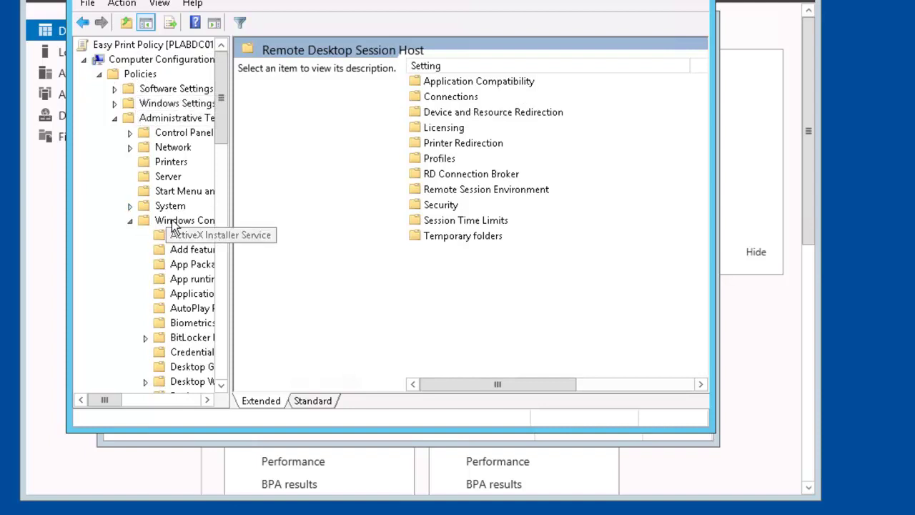
scroll(140, 272, "down", 2)
scroll(139, 272, "down", 6)
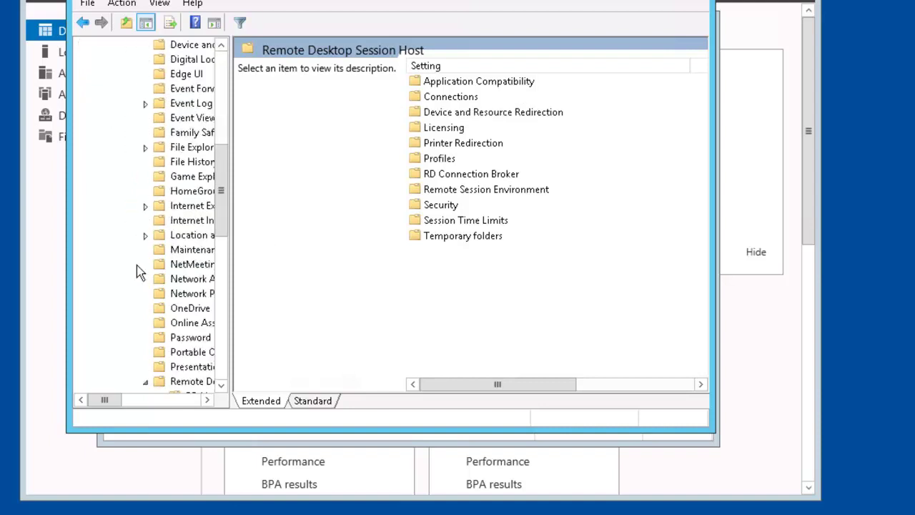
scroll(138, 270, "down", 5)
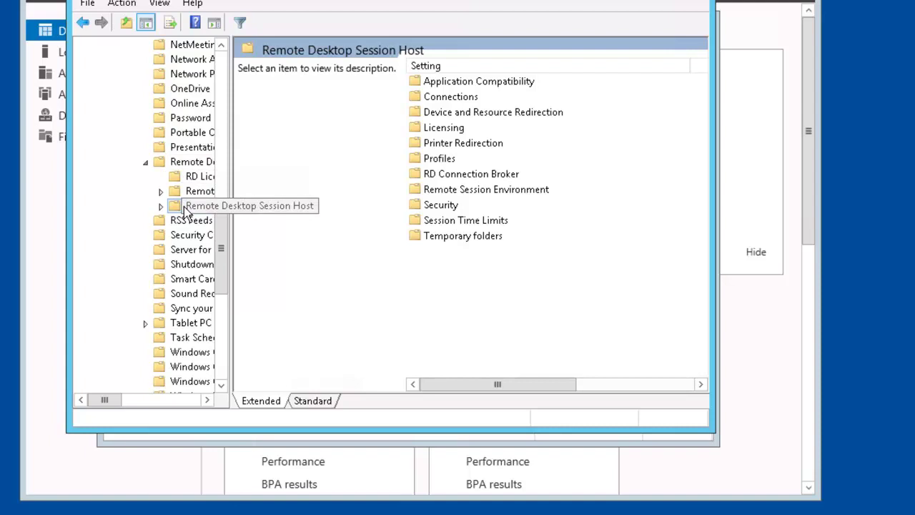
Step: Enable 'Use Remote Desktop Easy Print printer driver first', then close the editor and GPMC
double_click(444, 144)
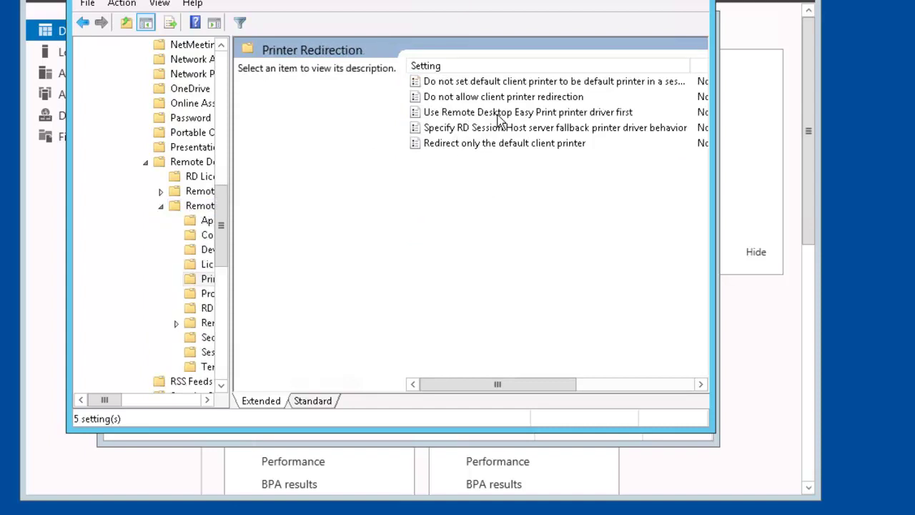
left_click(524, 114)
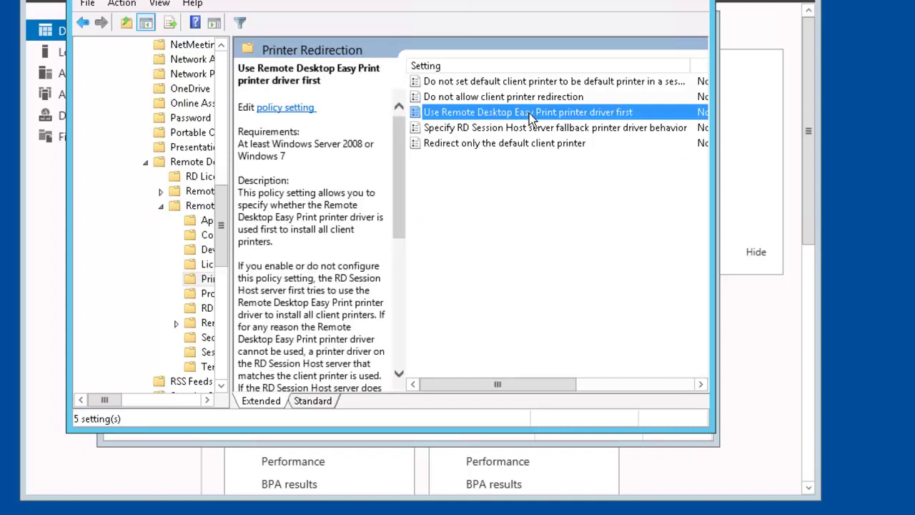
right_click(529, 113)
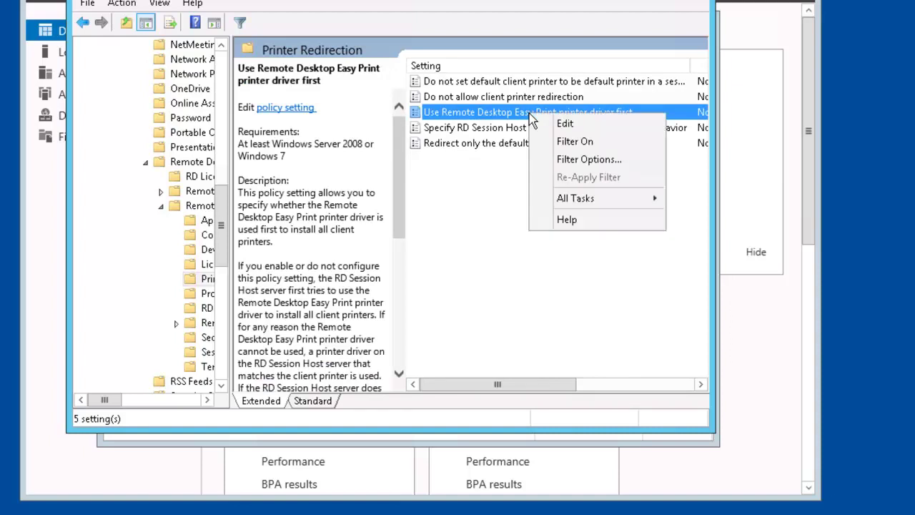
left_click(565, 123)
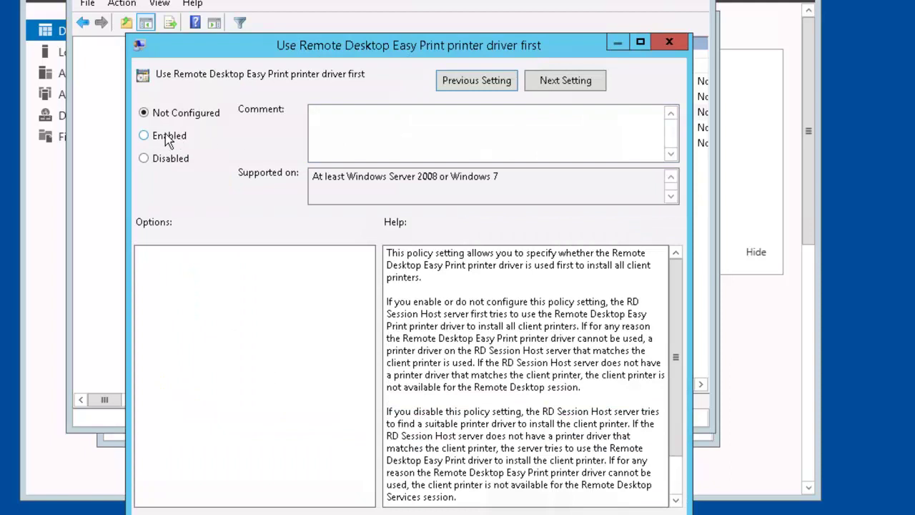
left_click(167, 139)
key("Return")
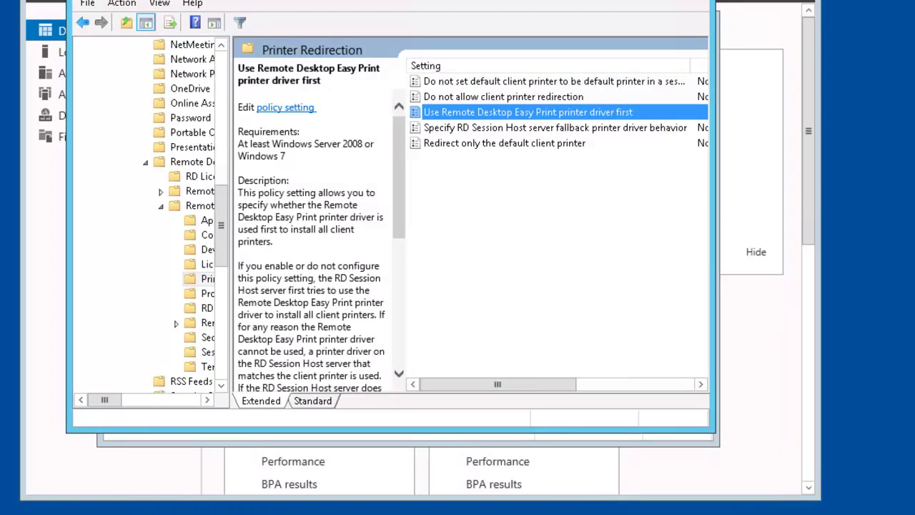
key("alt+F4")
left_click(698, 17)
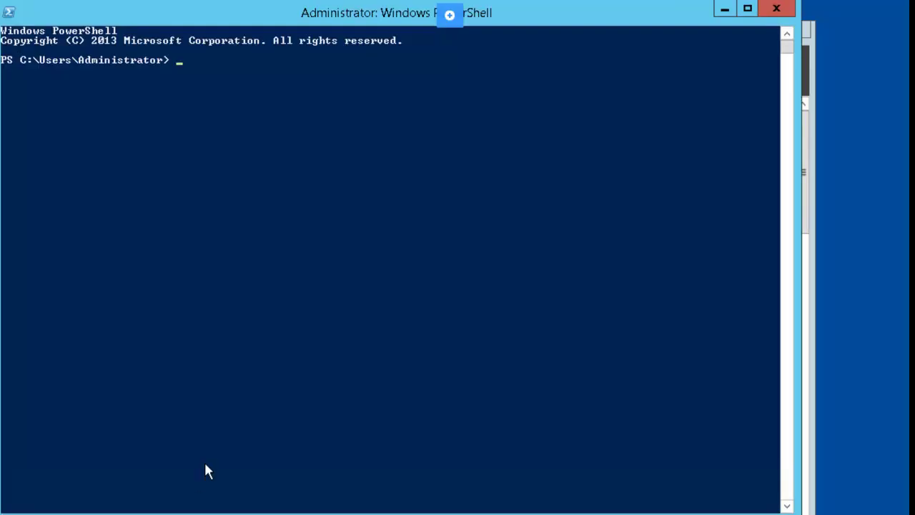
Step: Install RDS-RD-Server with all subfeatures and management tools, then restart with shutdown /r /t 0
type("add-win")
key("Tab")
key("Tab")
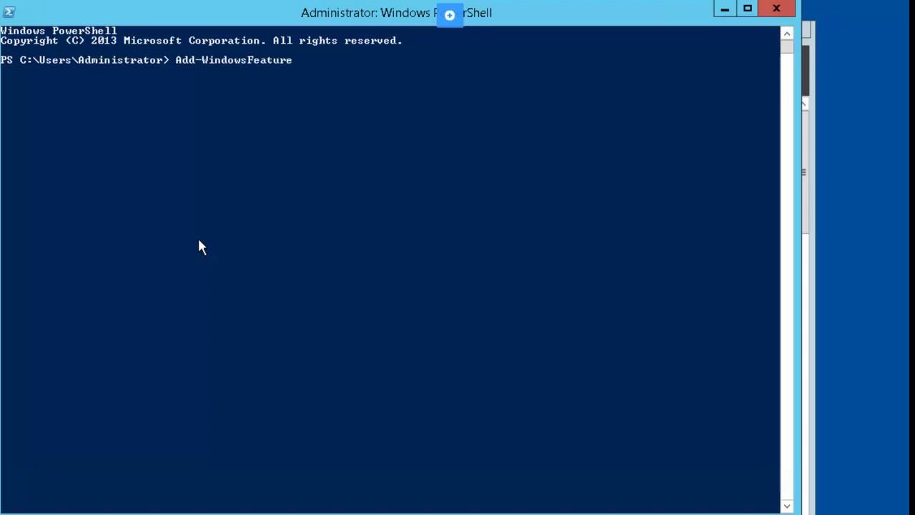
type("RDS-RD")
type("S")
type("E")
key("BackSpace")
type("erver-")
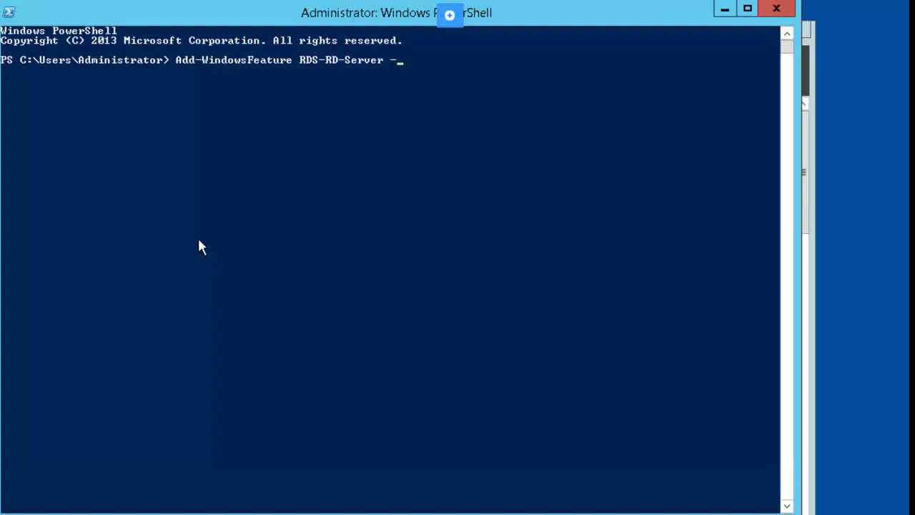
type("i")
type("l")
key("Tab")
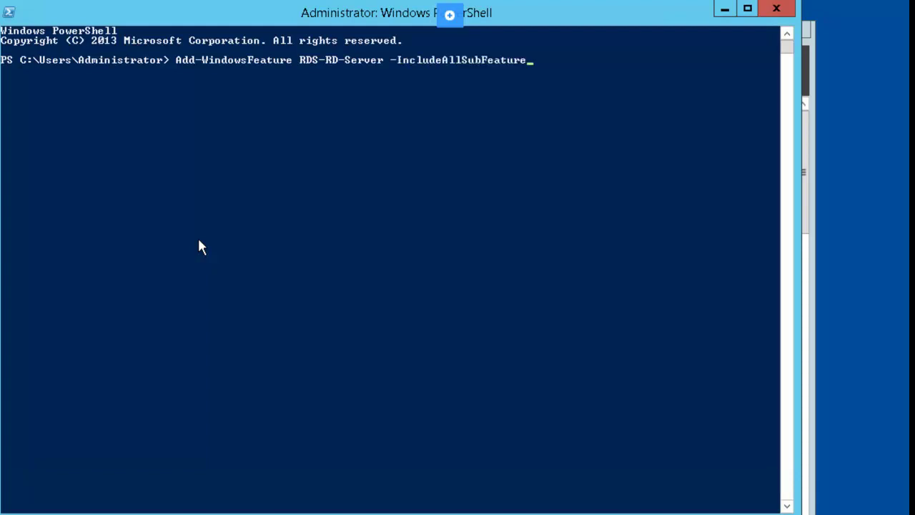
type("-incl")
key("Tab")
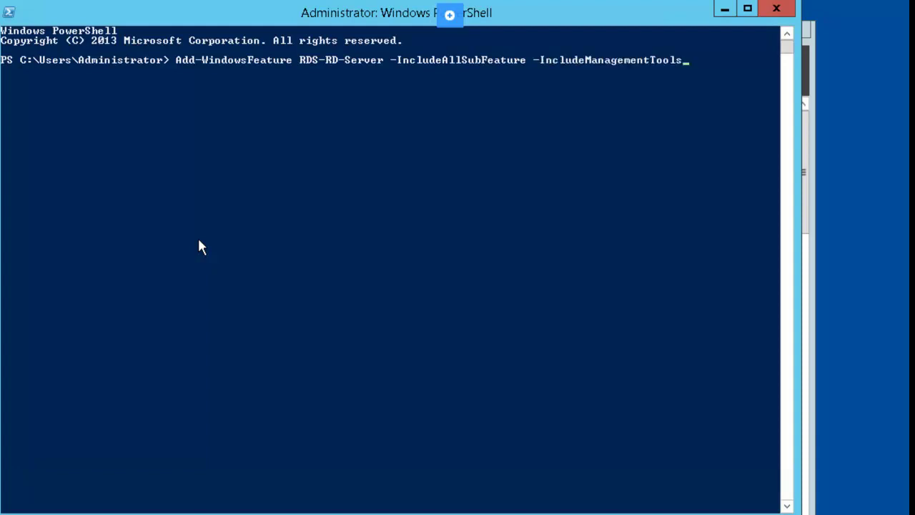
key("Return")
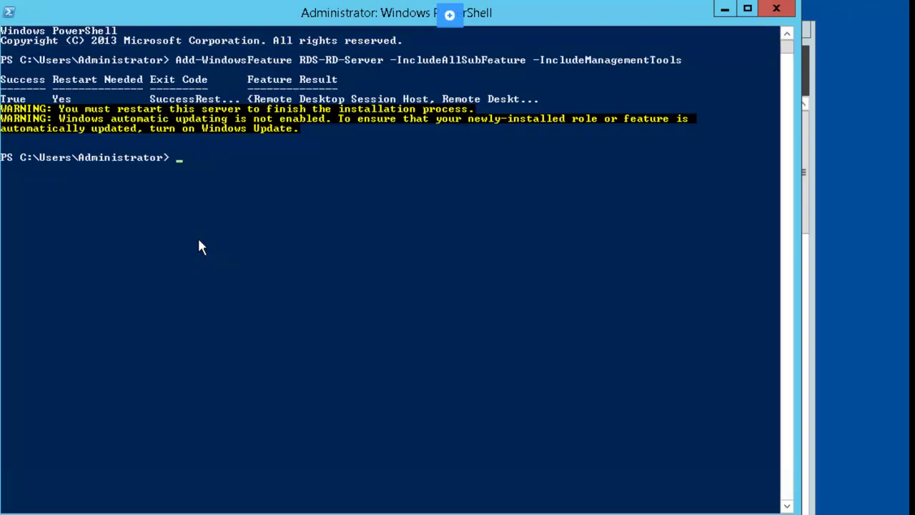
type("shutdown /r /t 0")
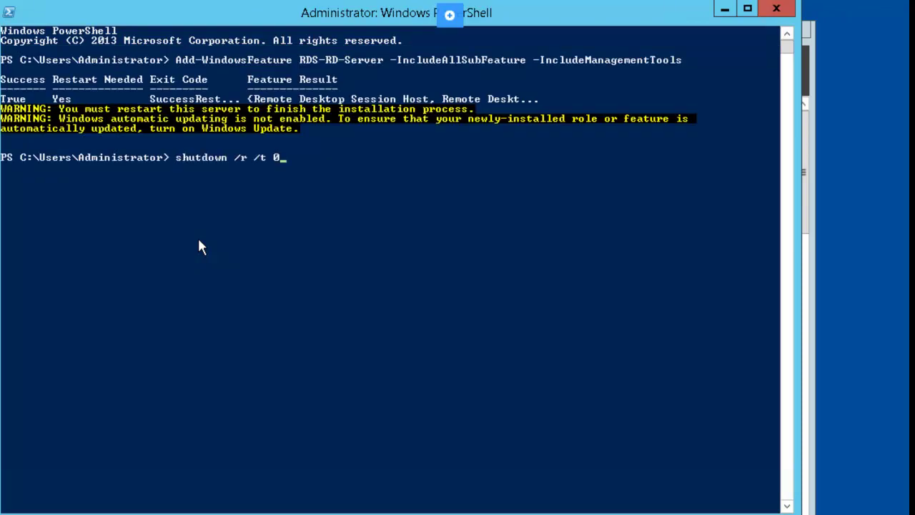
key("Return")
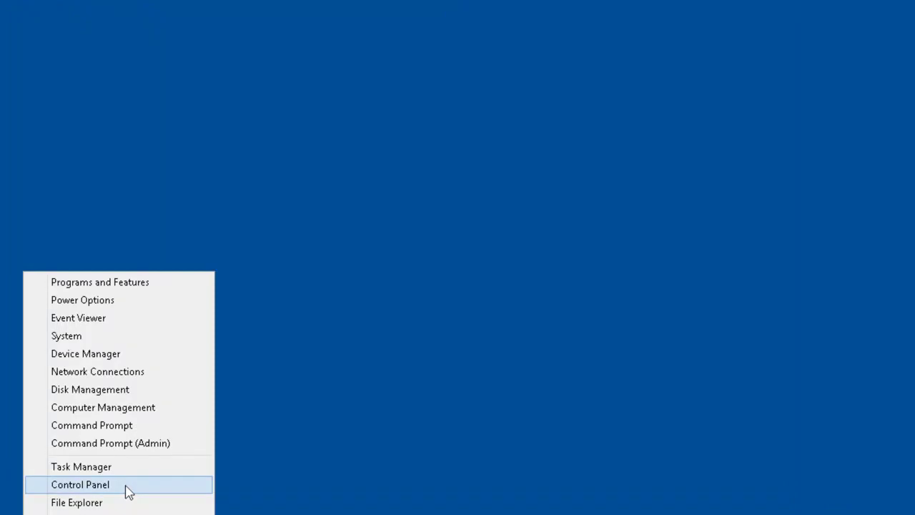
Step: Open Devices and Printers from Control Panel
left_click(127, 491)
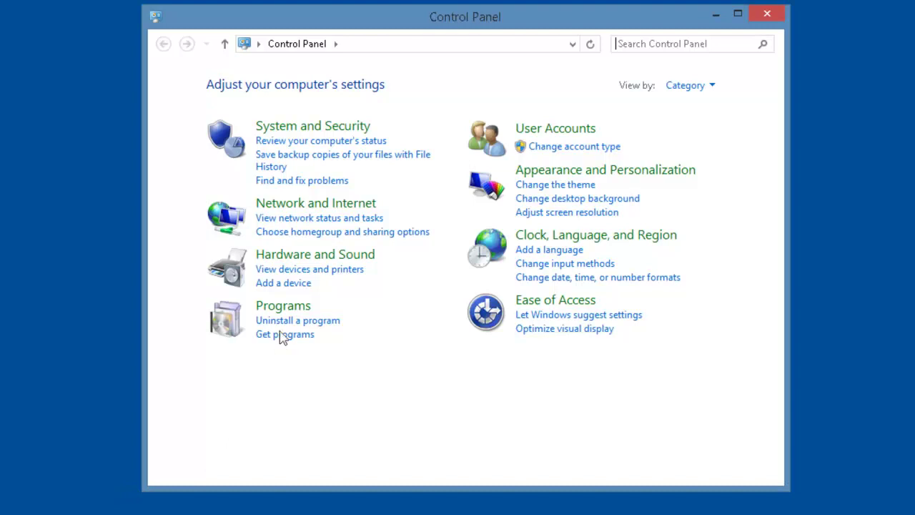
left_click(347, 270)
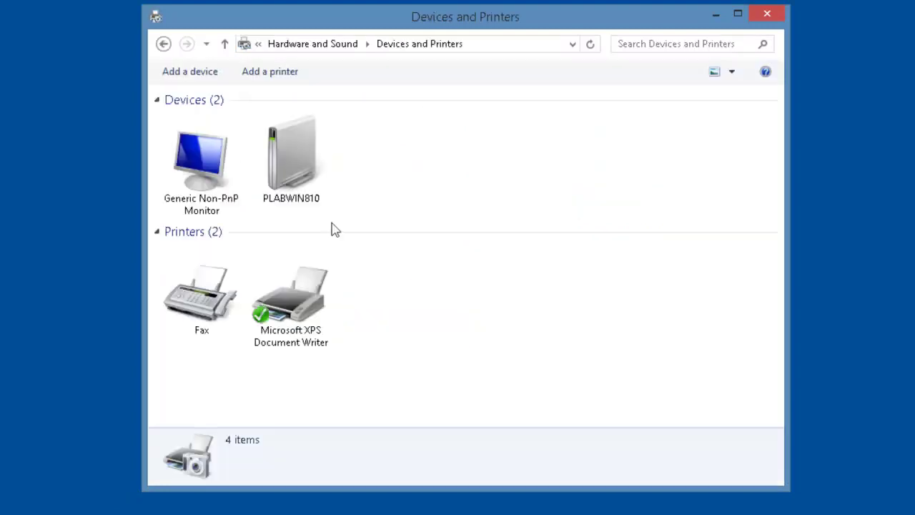
left_click(307, 179)
Step: Add a local printer manually on the existing LPT1 port
left_click(272, 72)
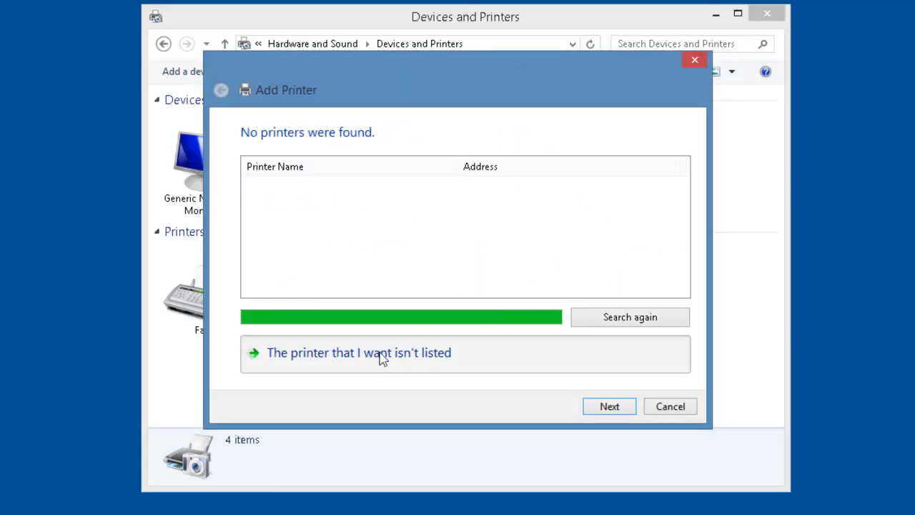
left_click(608, 406)
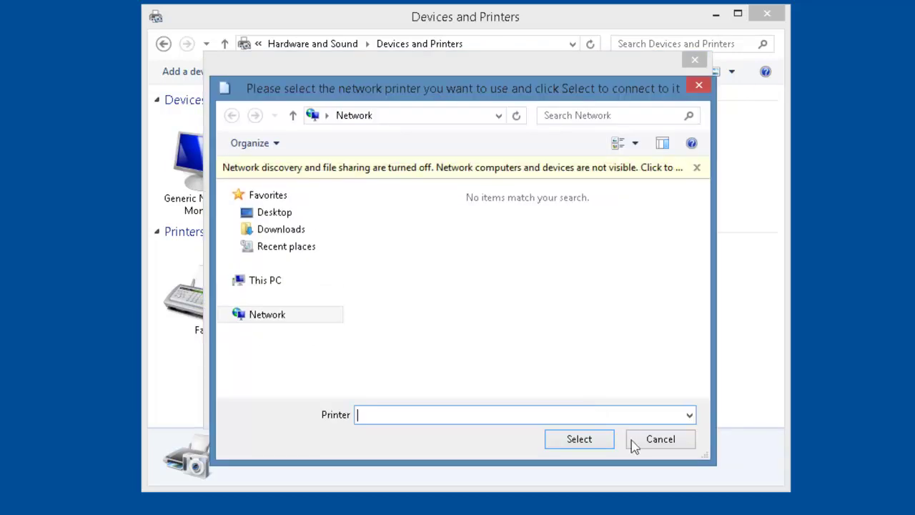
left_click(636, 442)
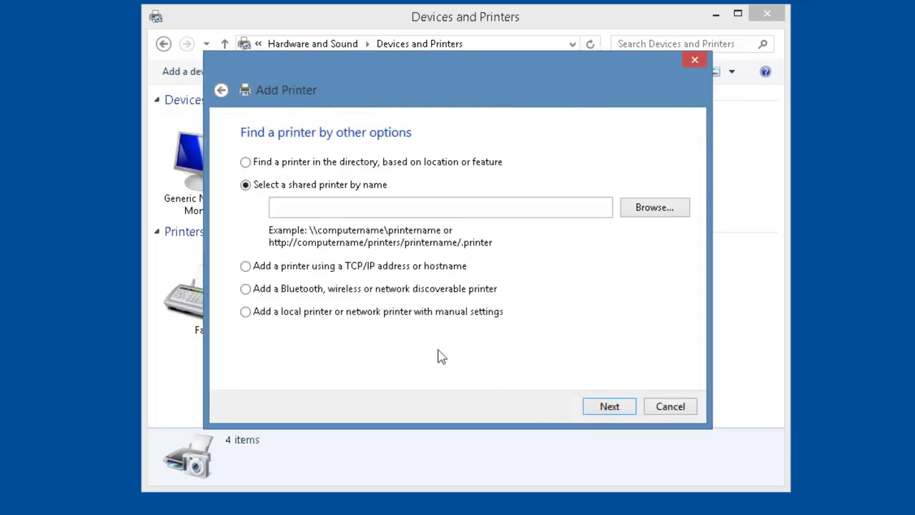
left_click(385, 318)
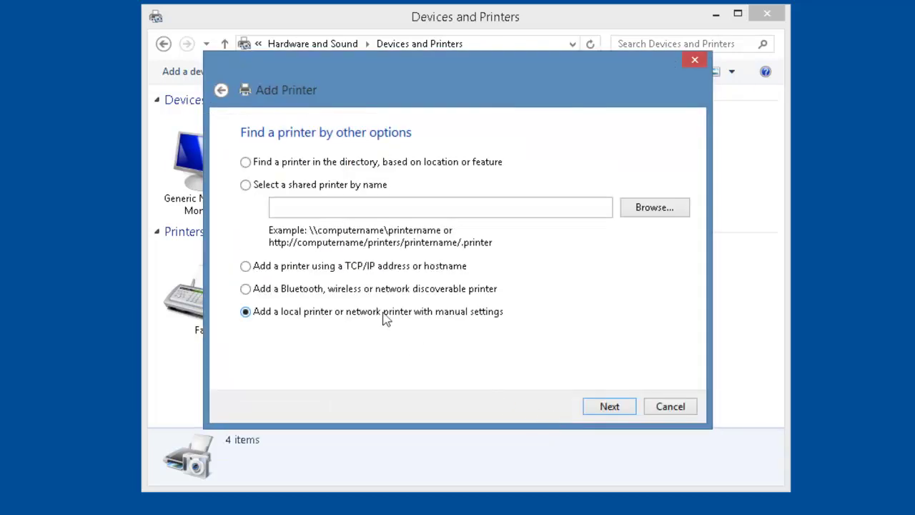
left_click(605, 413)
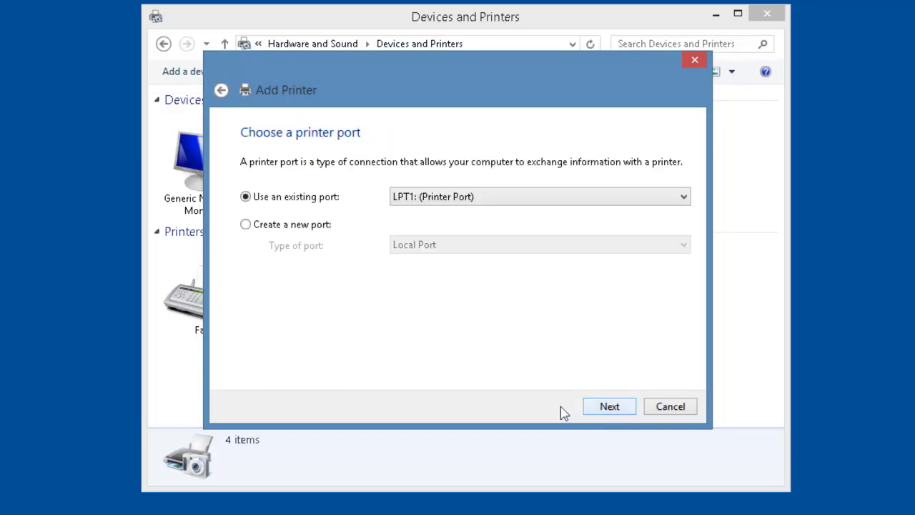
left_click(609, 407)
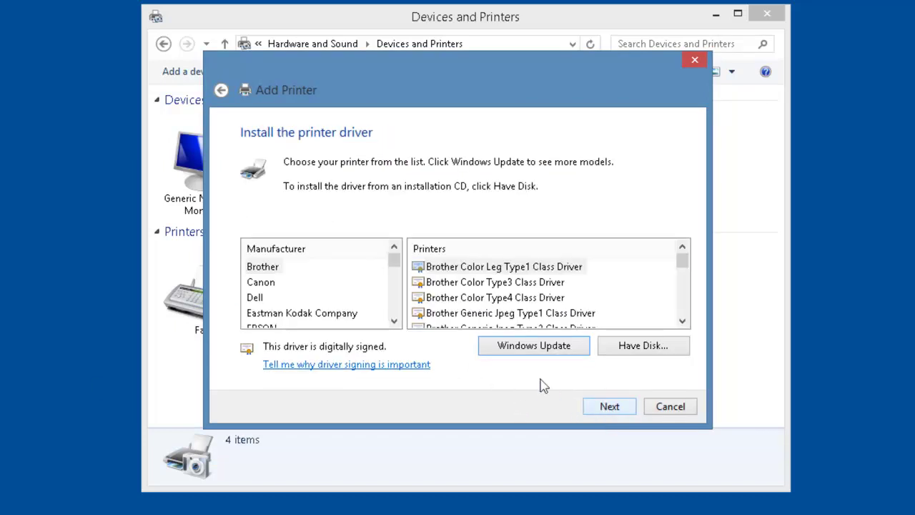
Step: Choose the Canon Inkjet 0253 Class Driver and keep the default printer name
left_click(271, 284)
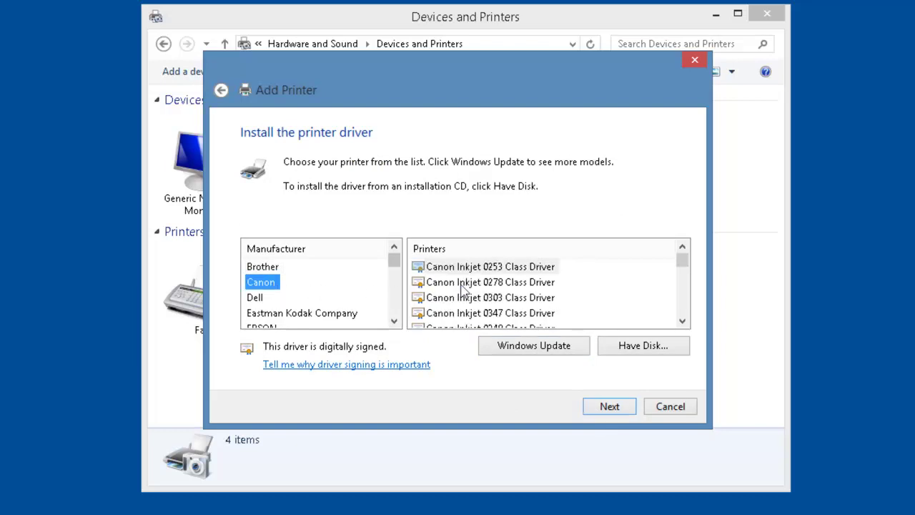
left_click(521, 270)
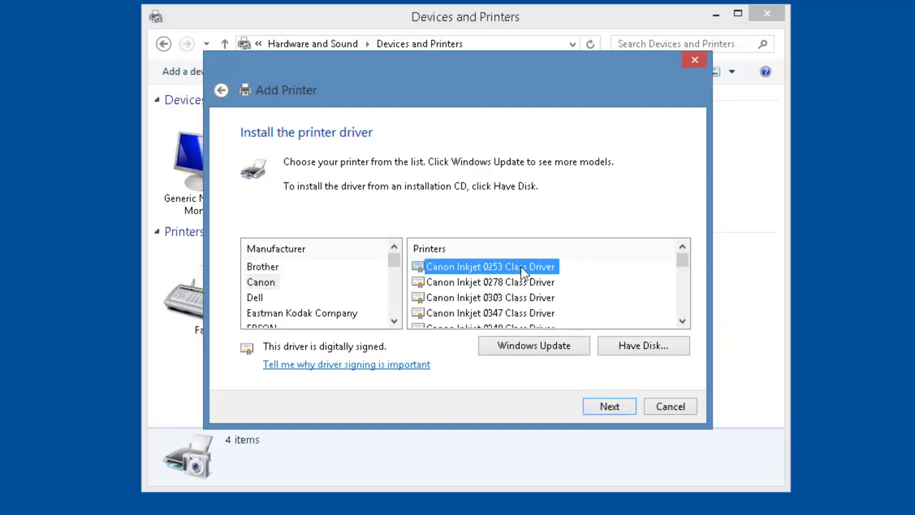
left_click(605, 408)
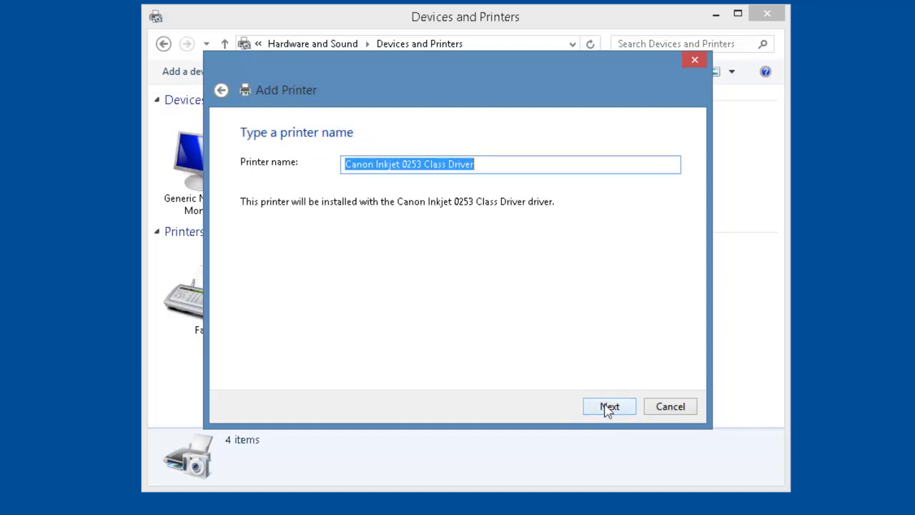
left_click(605, 408)
Step: Share the printer as Canon1 and finish adding it
key("ctrl+shift+Left")
key("ctrl+shift+Left")
key("ctrl+shift+Left")
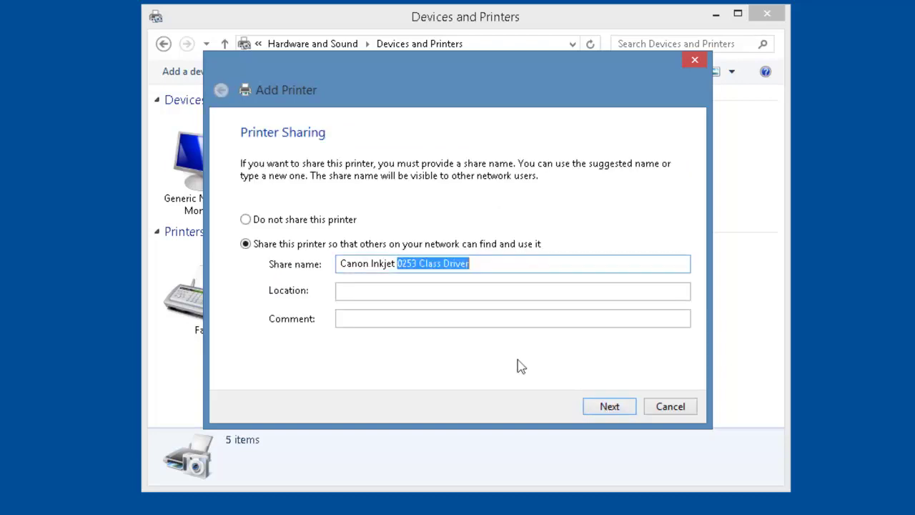
key("BackSpace")
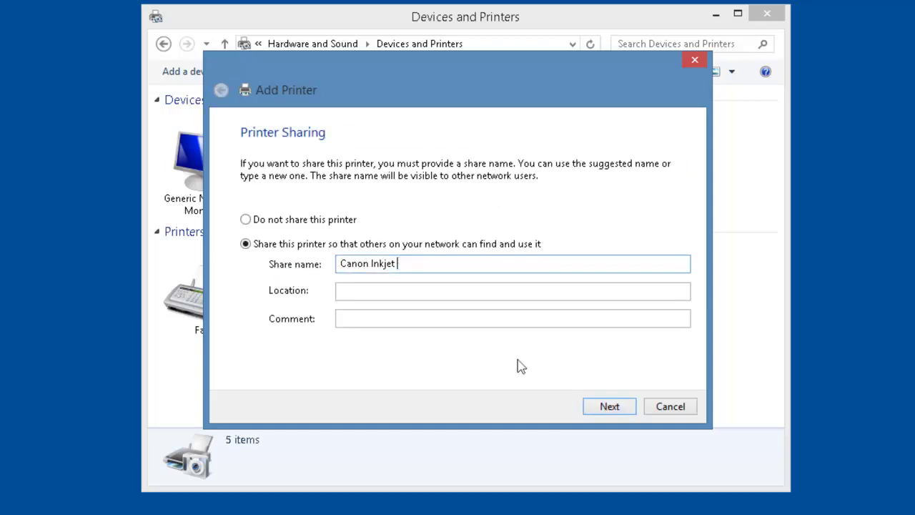
key("BackSpace")
key("BackSpace")
key("BackSpace")
key("BackSpace")
key("BackSpace")
key("BackSpace")
key("BackSpace")
key("BackSpace")
type("1")
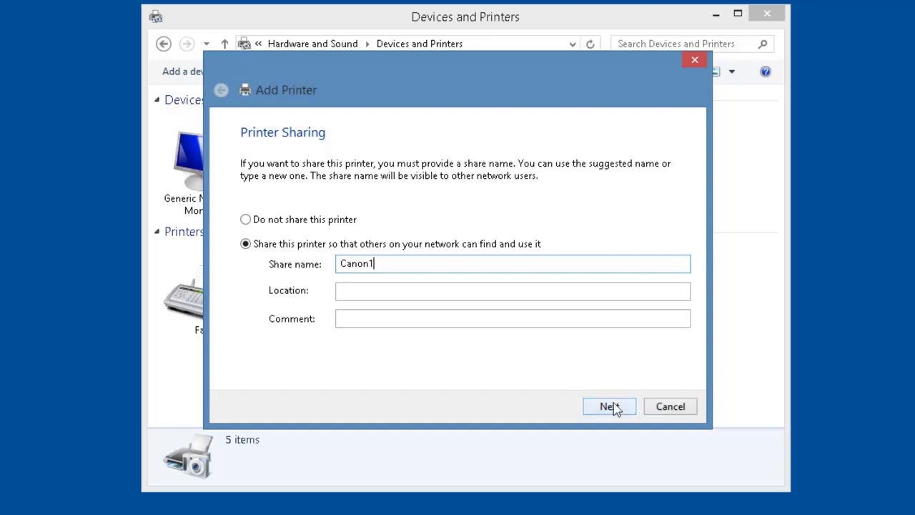
left_click(615, 407)
left_click(613, 408)
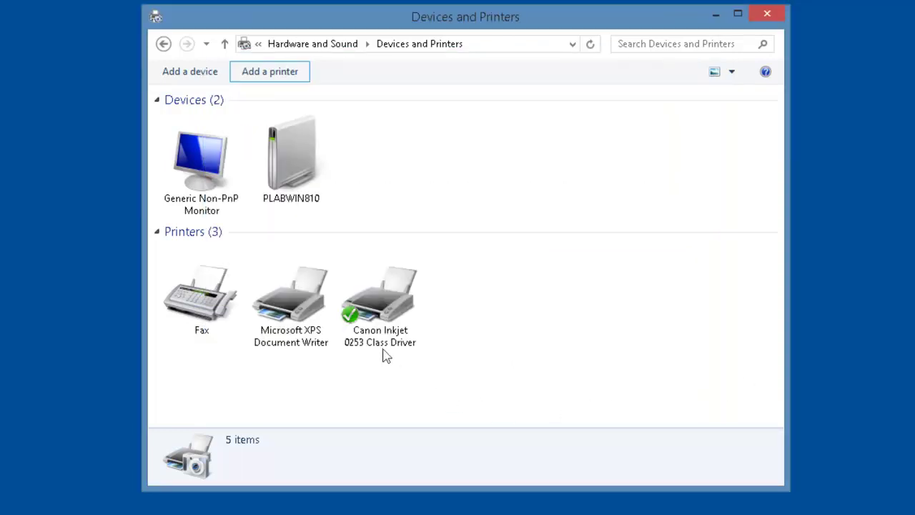
Step: Select the new Canon printer, then launch Remote Desktop Connection with mstsc from Run
left_click(382, 352)
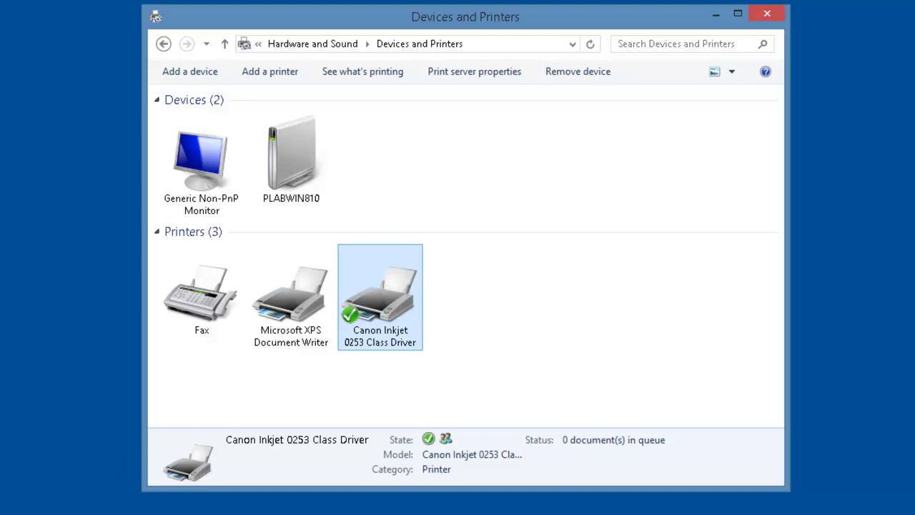
key("super+x")
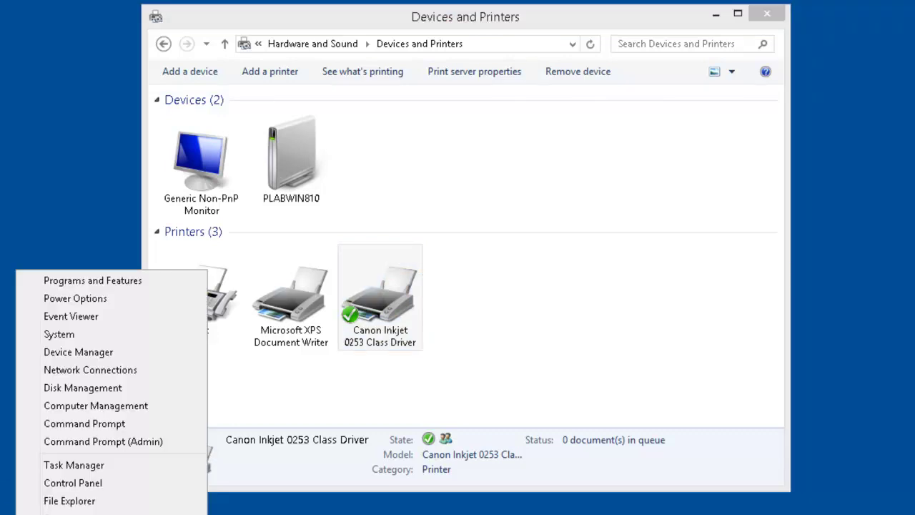
key("r")
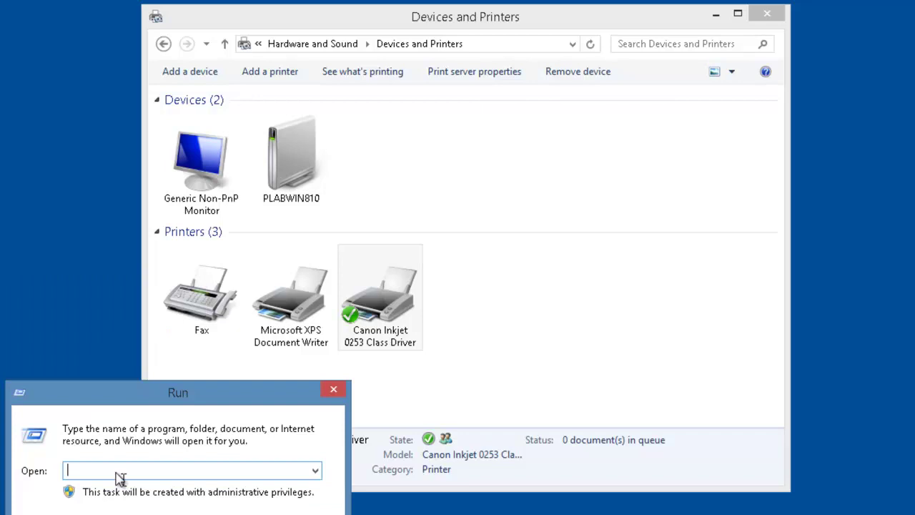
type("mt")
key("BackSpace")
type("stsc")
key("Return")
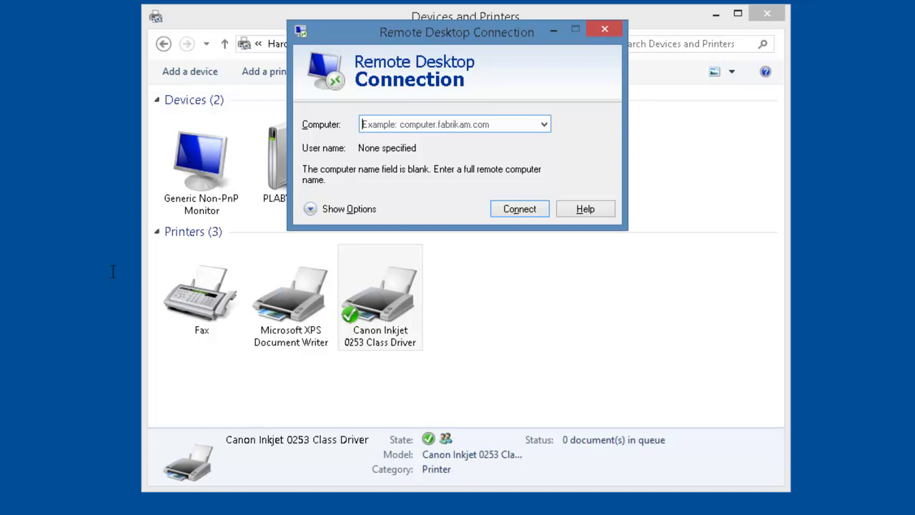
Step: Connect to plabdc01 and sign in with the administrator password
left_click(479, 124)
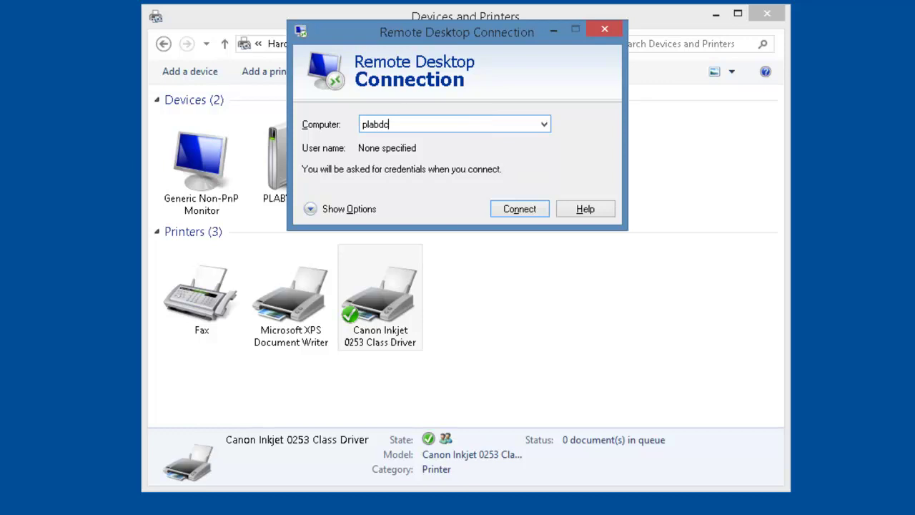
key("Return")
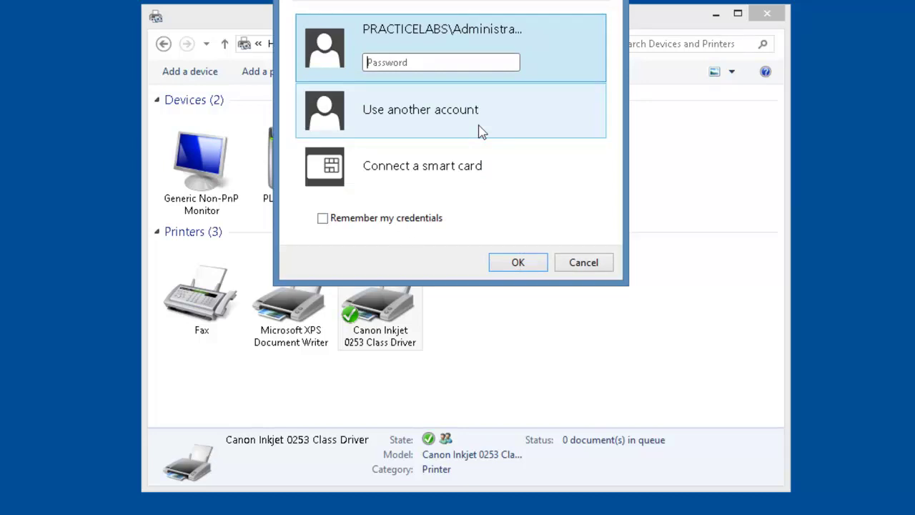
key("BackSpace")
key("BackSpace")
key("BackSpace")
key("BackSpace")
key("Return")
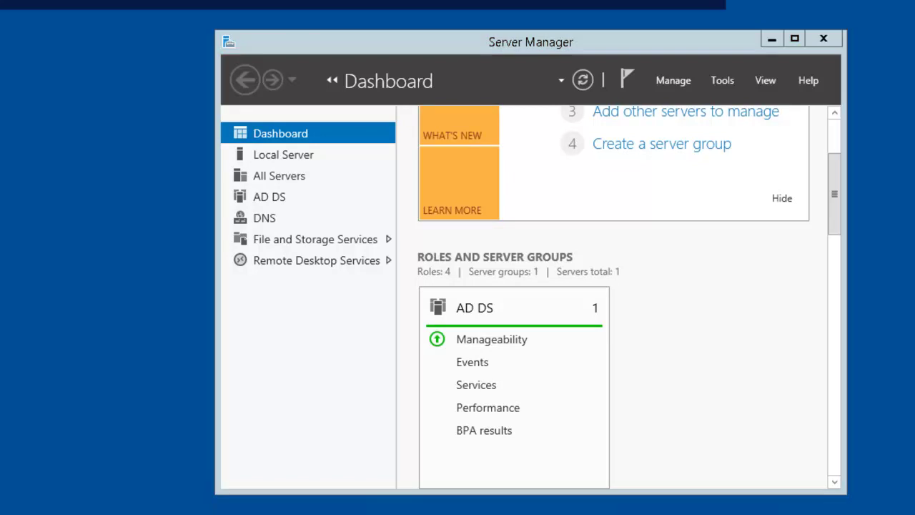
Step: Open Devices and Printers by searching 'device' from the Start screen
key("super")
type("de")
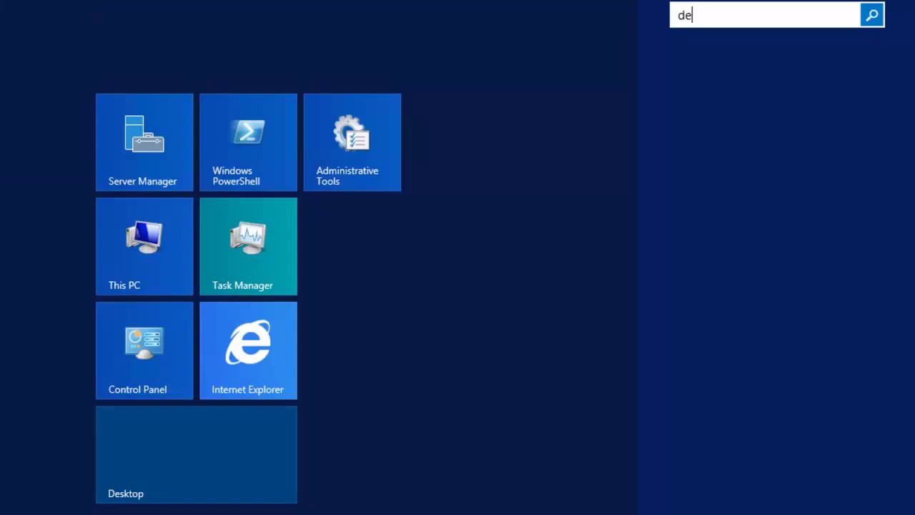
type("vice Client")
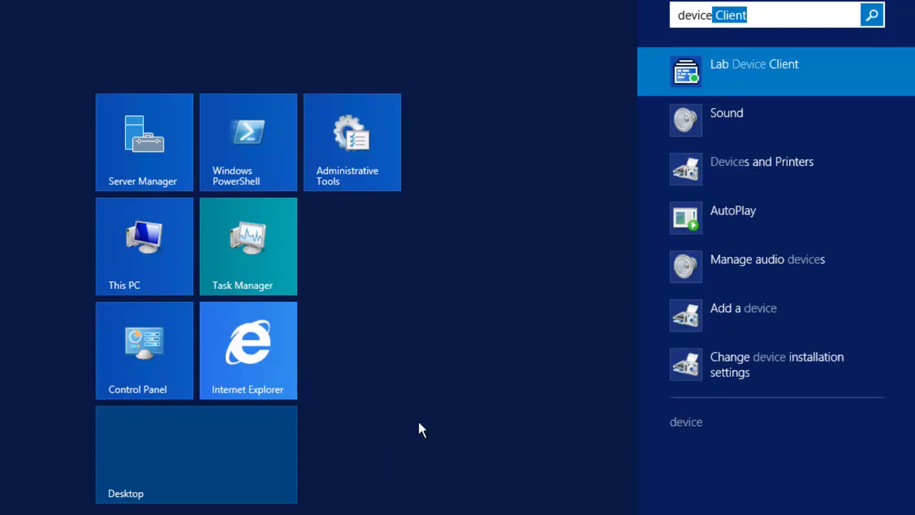
left_click(759, 167)
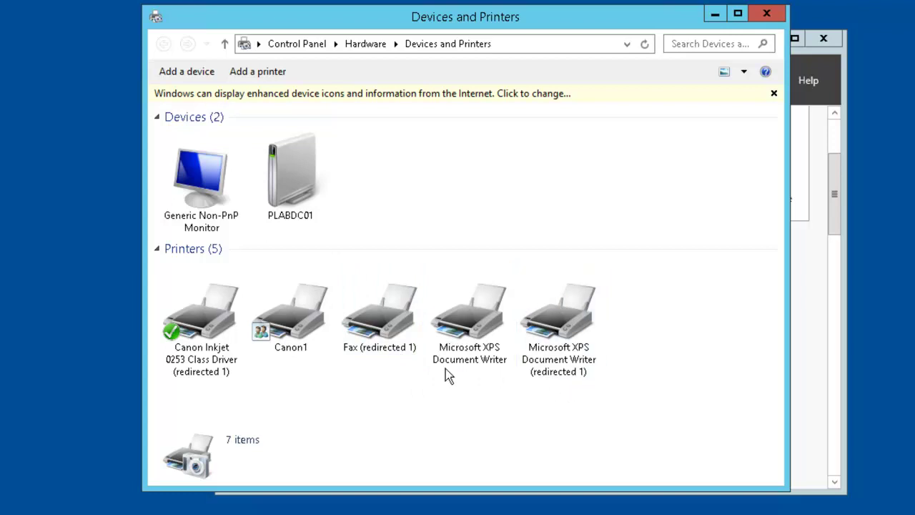
Step: View the redirected Canon Inkjet printer's properties, then dismiss them unchanged
right_click(208, 347)
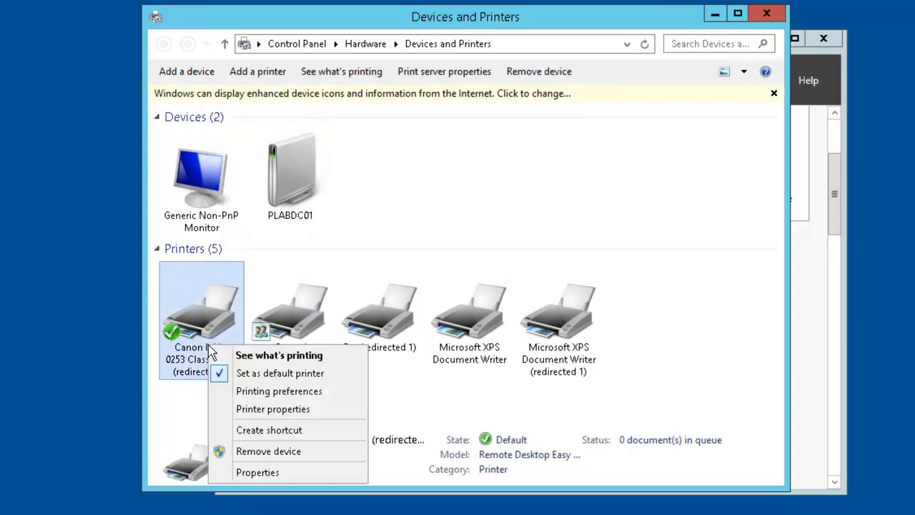
left_click(266, 409)
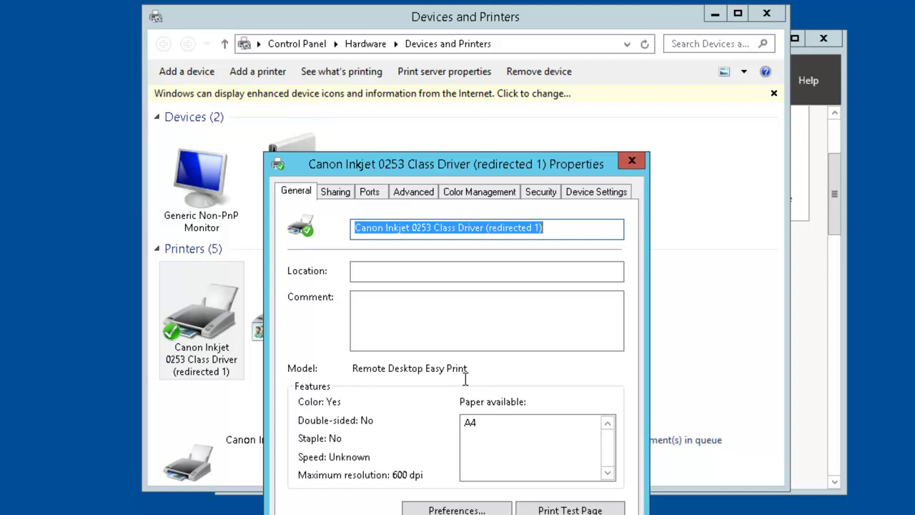
key("Escape")
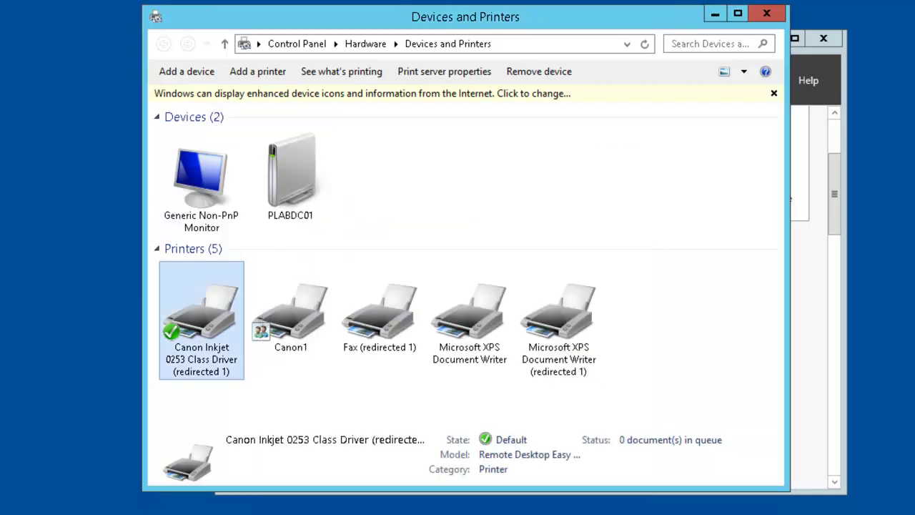
Step: Close Devices and Printers and launch Windows PowerShell as Administrator
left_click(764, 15)
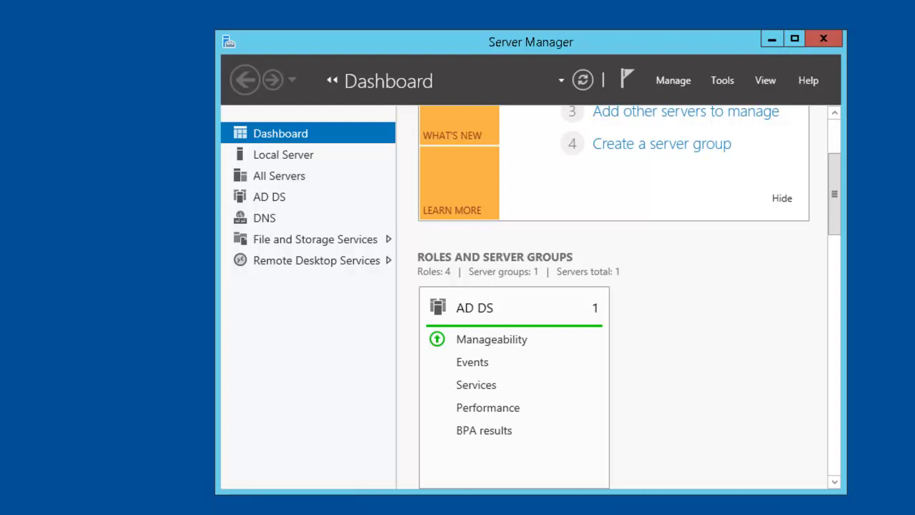
right_click(115, 511)
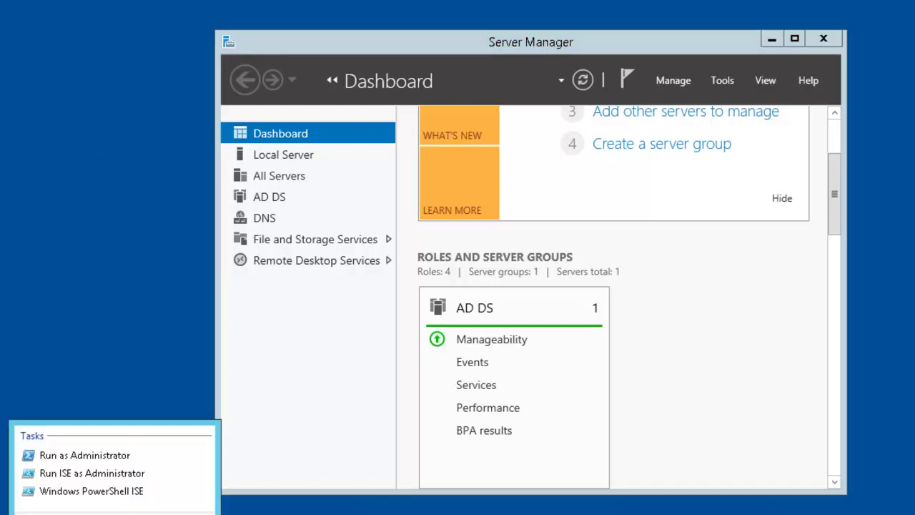
left_click(123, 455)
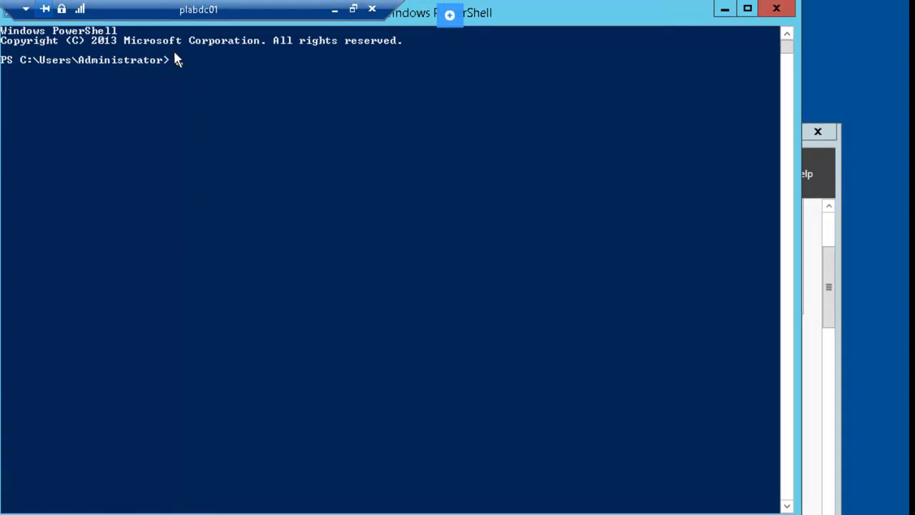
Step: Run Remove-WindowsFeature RDS-RD-Server -IncludeManagementTools to remove RD Session Host
type("r")
type("emov")
type("e-w")
key("Tab")
key("Tab")
type("RDSRD-")
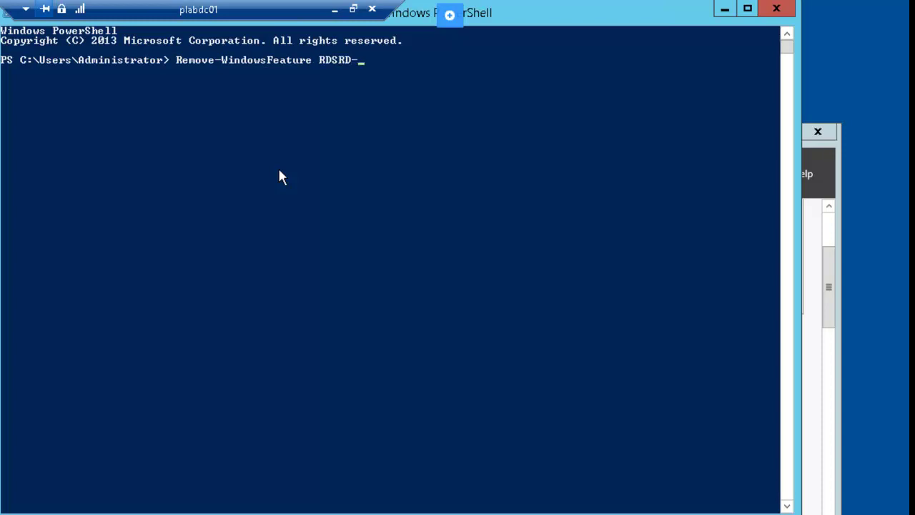
type("S")
key("BackSpace")
key("BackSpace")
key("BackSpace")
key("BackSpace")
type("-r")
key("BackSpace")
type("RD-Server")
type(" -")
type("in")
key("Tab")
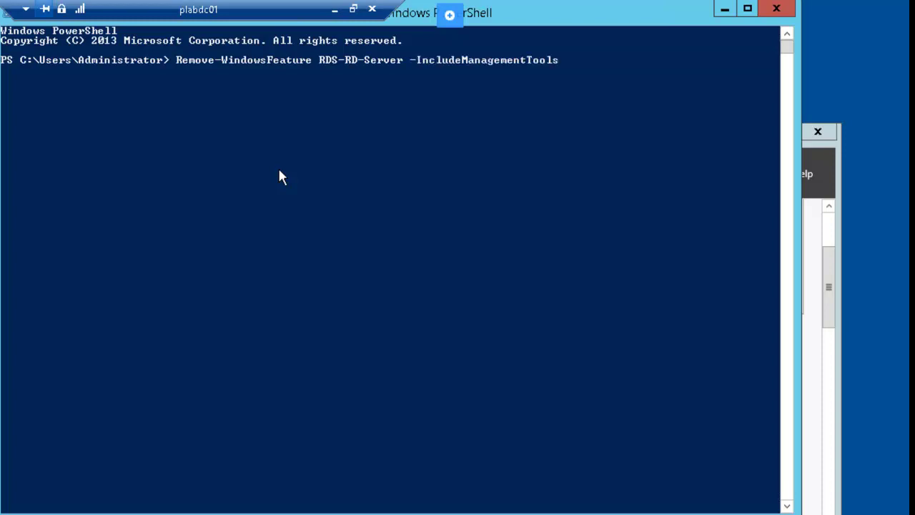
key("Return")
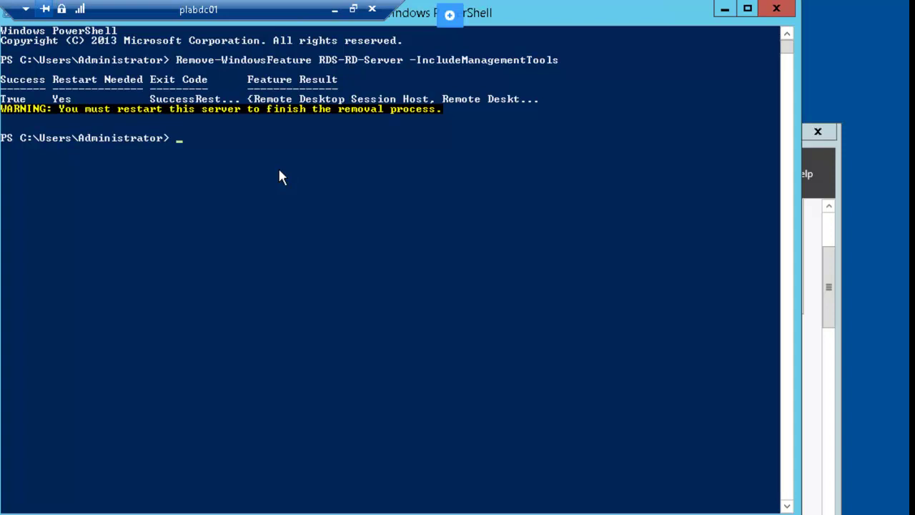
Step: Restart the server immediately with shutdown /r /t0
left_click(182, 138)
type("shutdown ")
type("/r /t0")
key("Return")
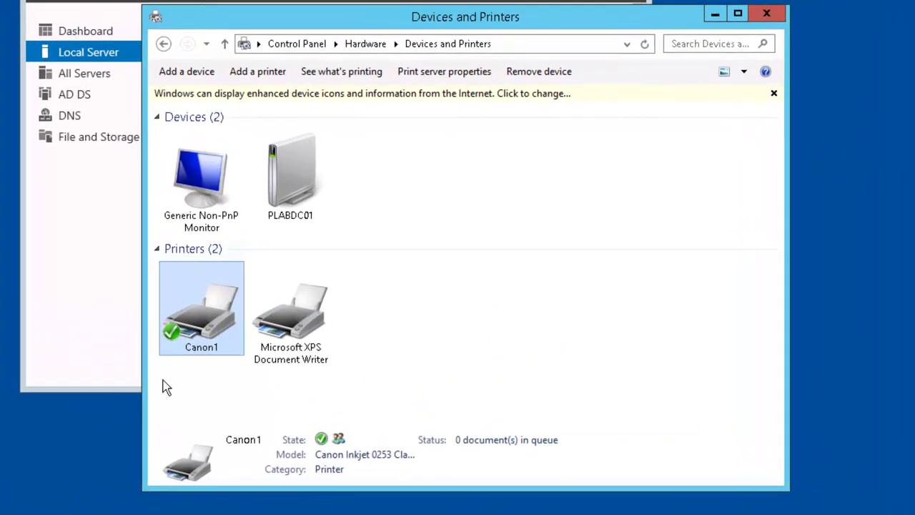
Step: Add a local printer on LPT1 using the Canon Inkjet 0253 Class Driver
left_click(261, 71)
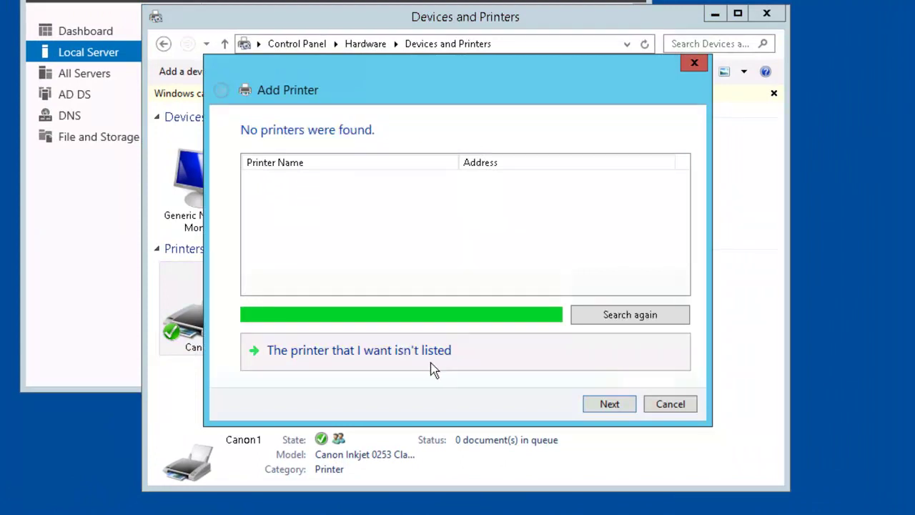
left_click(625, 411)
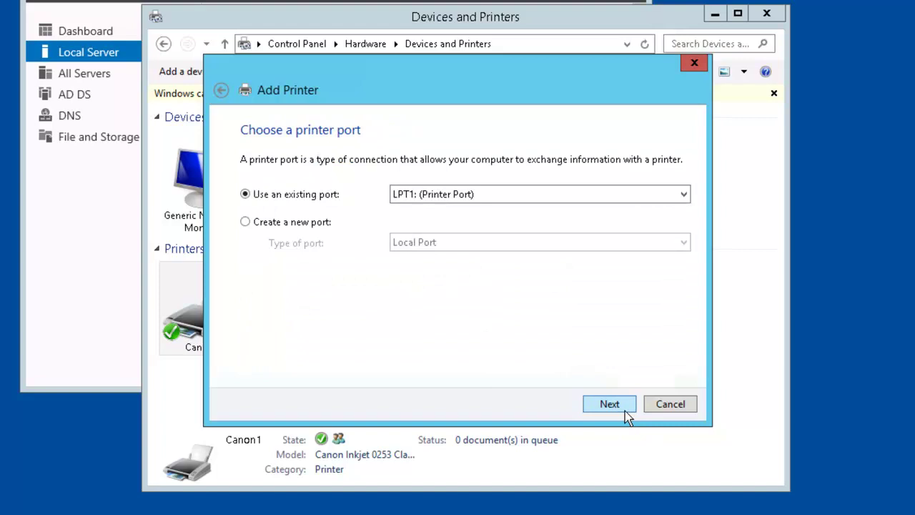
left_click(624, 411)
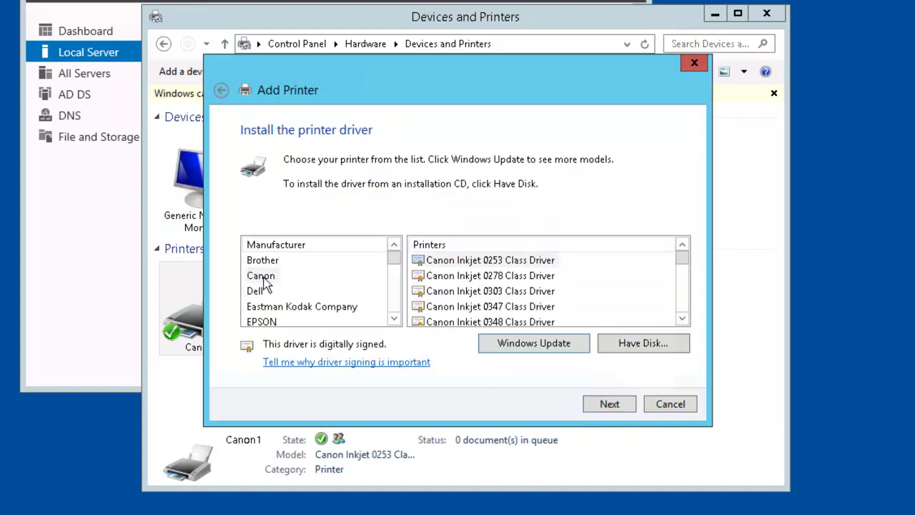
left_click(263, 276)
left_click(486, 263)
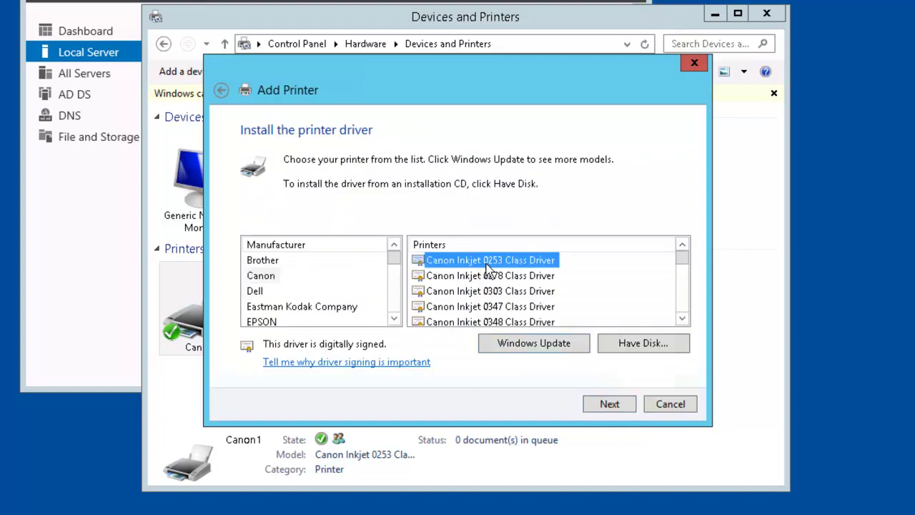
left_click(602, 404)
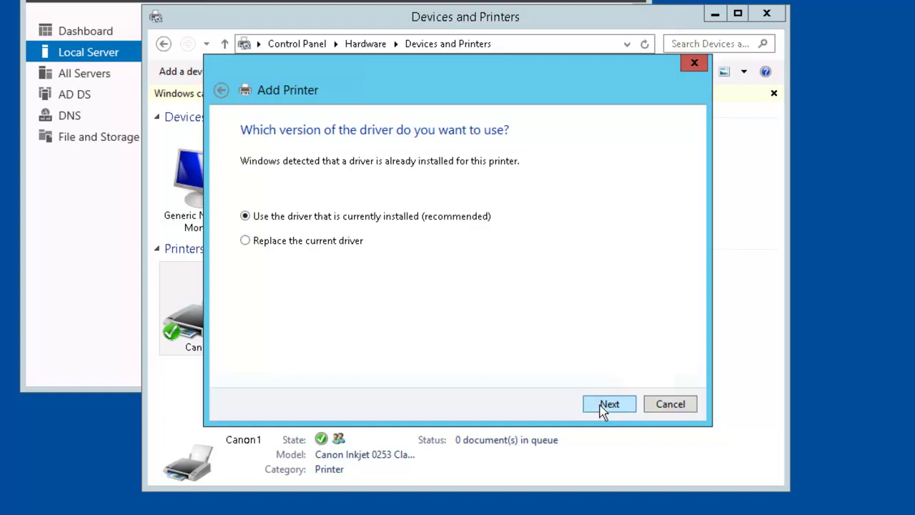
left_click(618, 408)
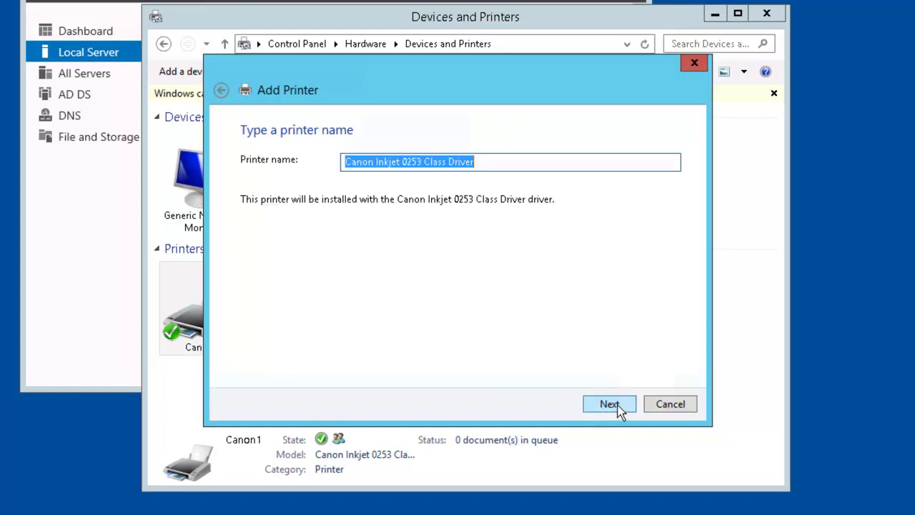
Step: Keep the suggested printer name, share it as Canon2, and finish the wizard
left_click(609, 404)
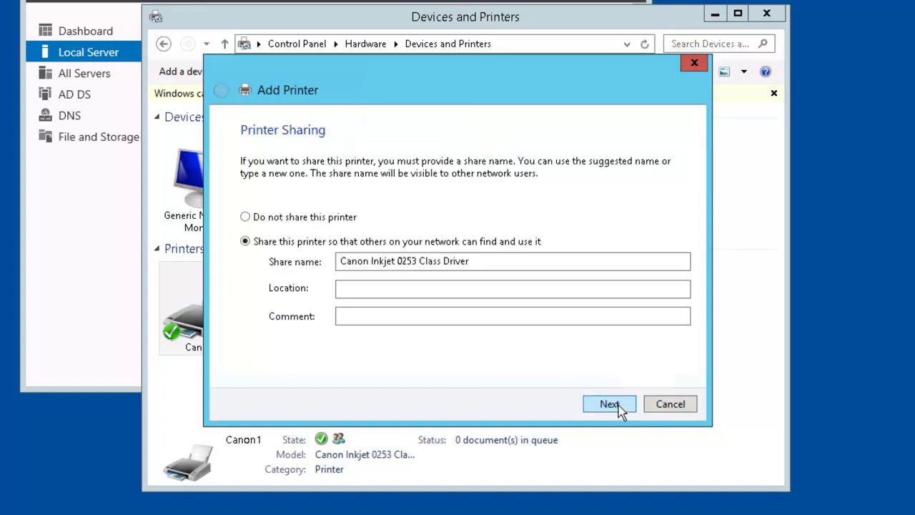
type("Canon2")
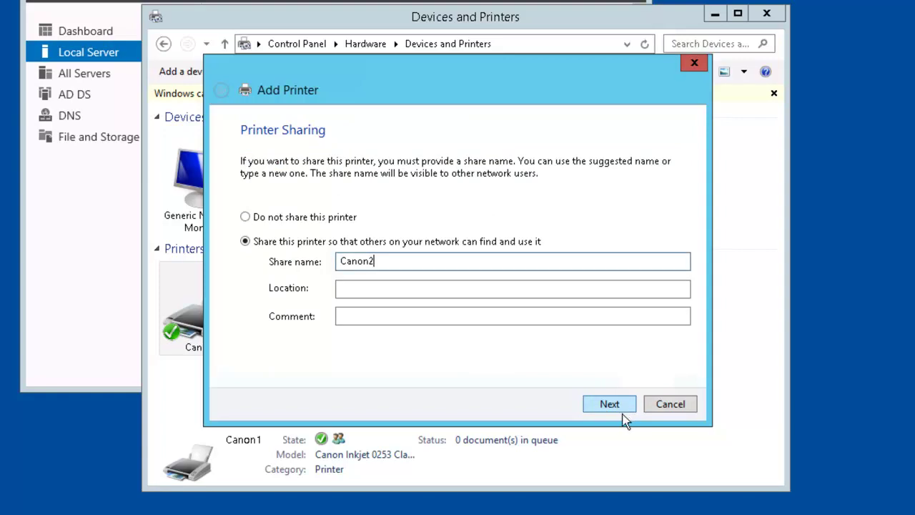
left_click(619, 408)
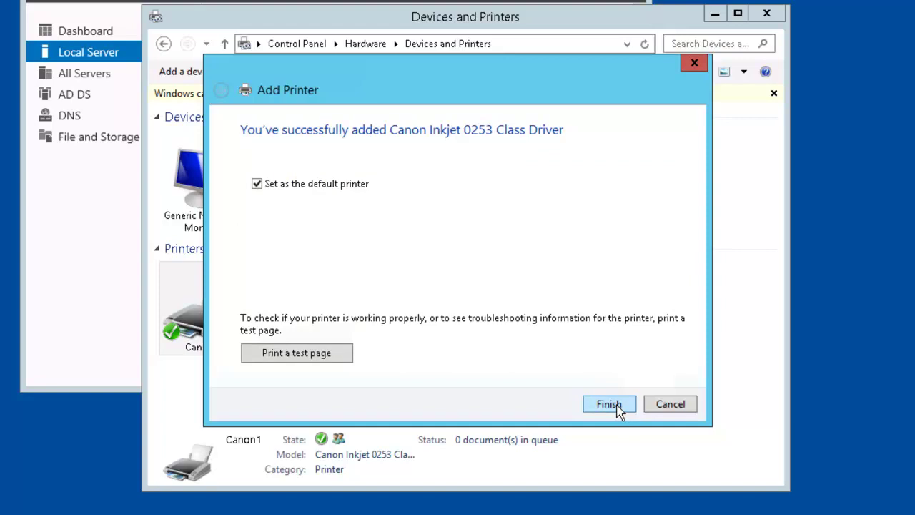
left_click(608, 404)
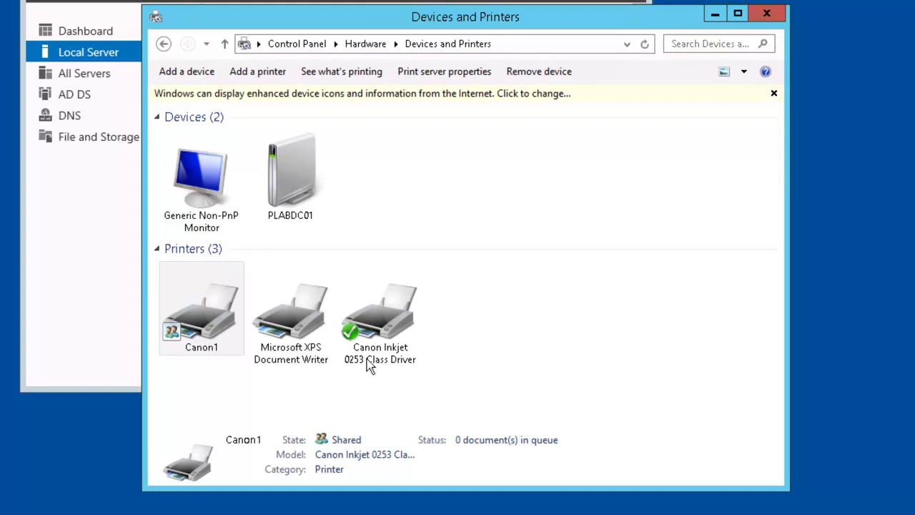
Step: Set the new Canon Inkjet printer's Advanced-tab priority to 99
right_click(384, 334)
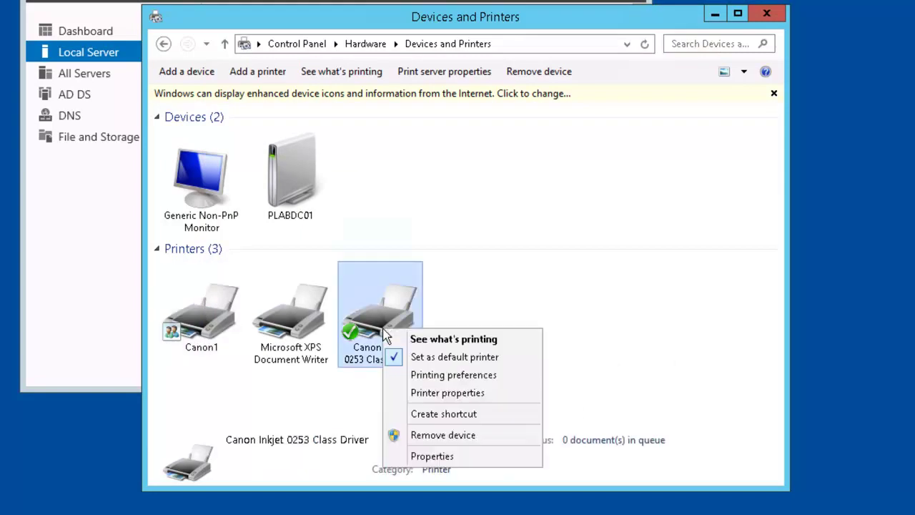
left_click(472, 394)
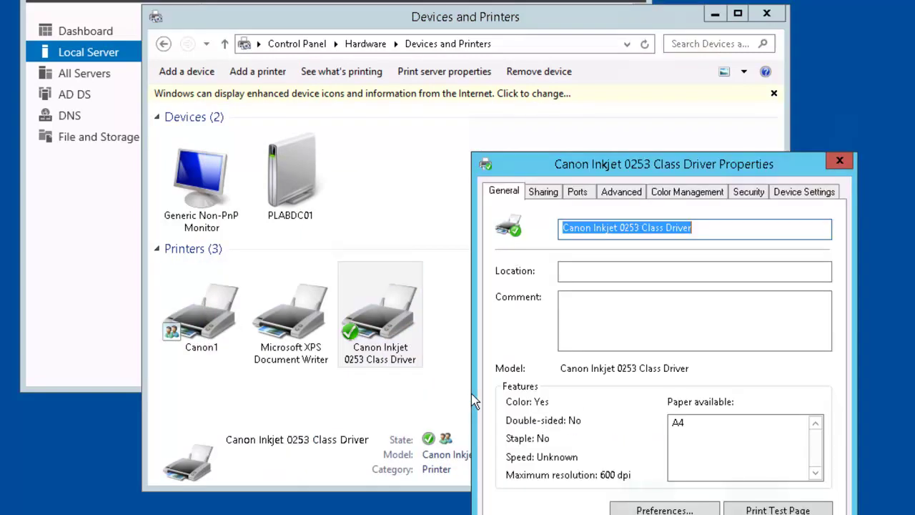
left_click(621, 193)
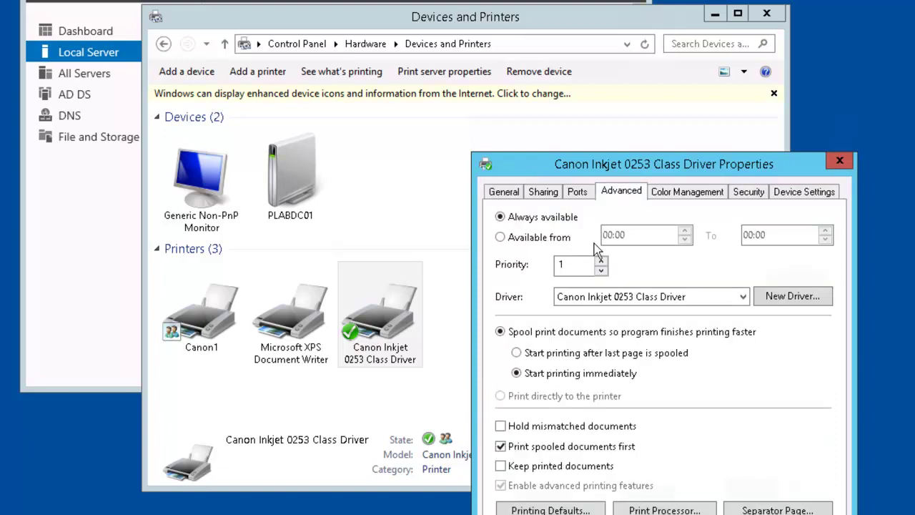
double_click(575, 264)
type("99")
key("Return")
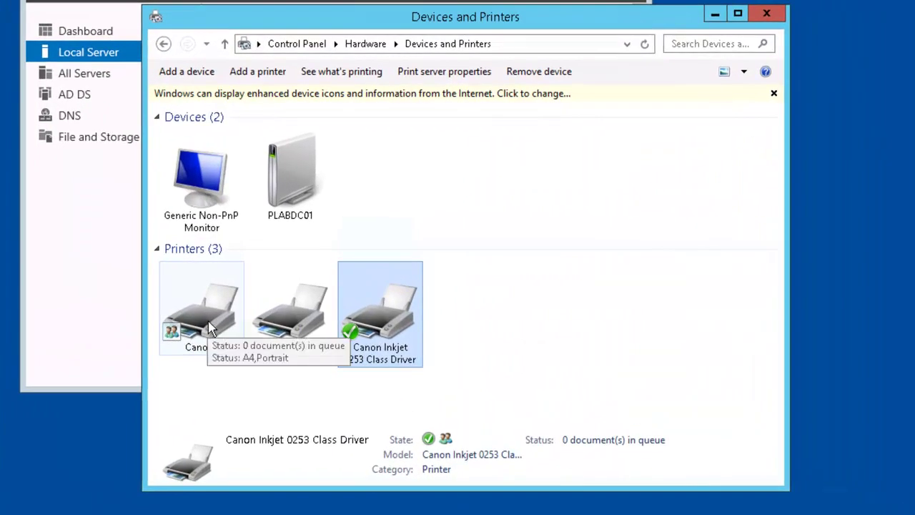
Step: Check LPT1 in Canon1's ports so it pools with the Canon Inkjet printer
right_click(209, 328)
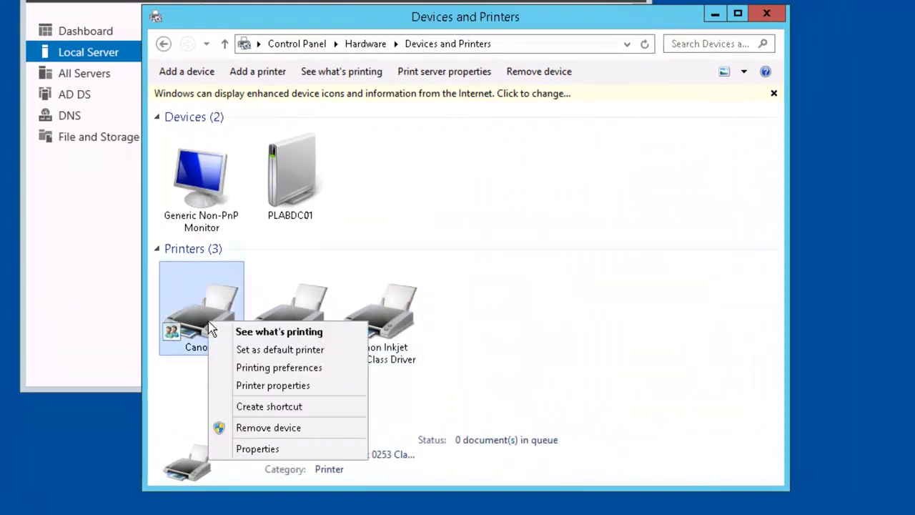
left_click(261, 386)
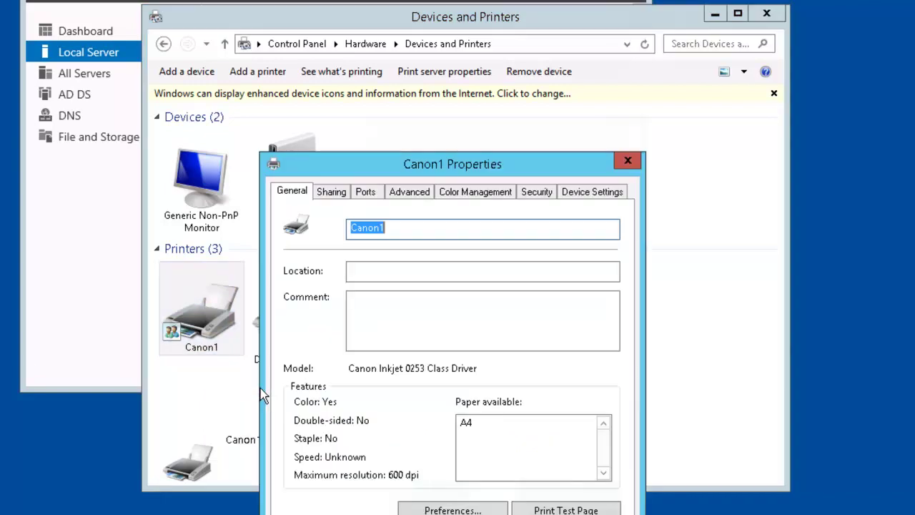
left_click(366, 193)
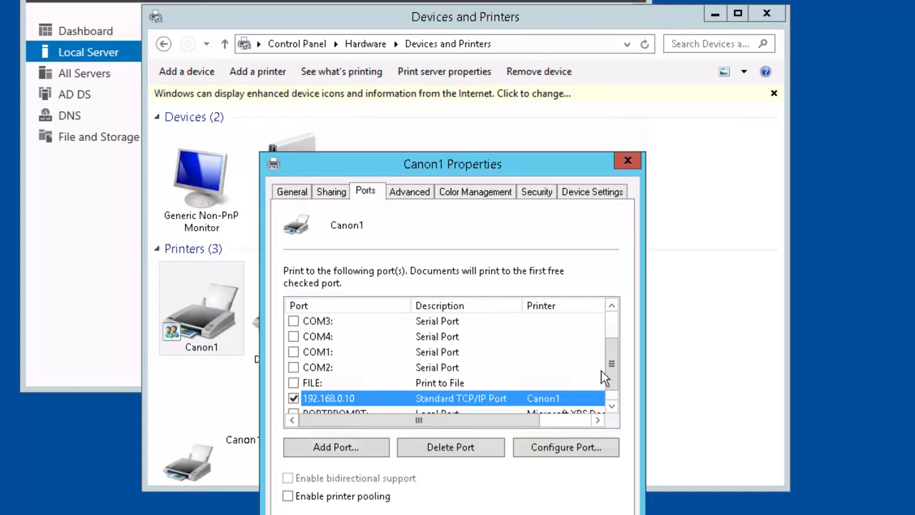
left_click_drag(611, 363, 614, 289)
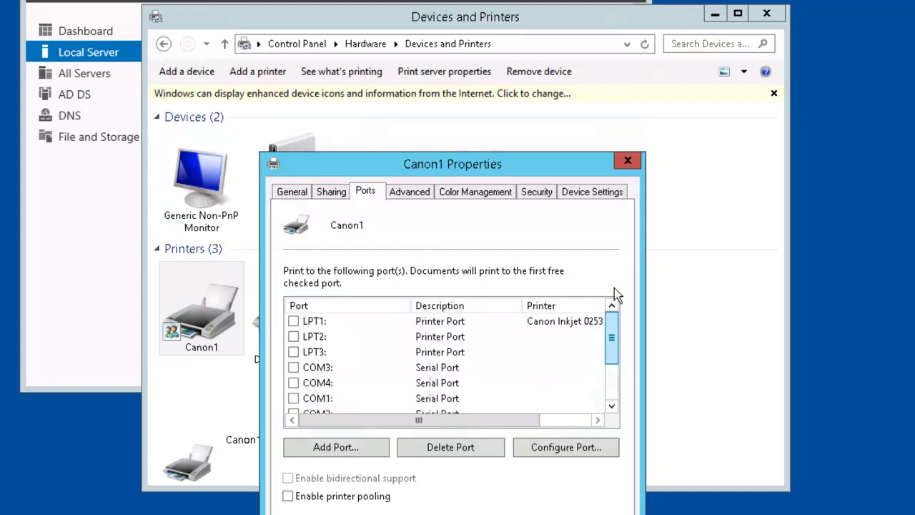
left_click(294, 321)
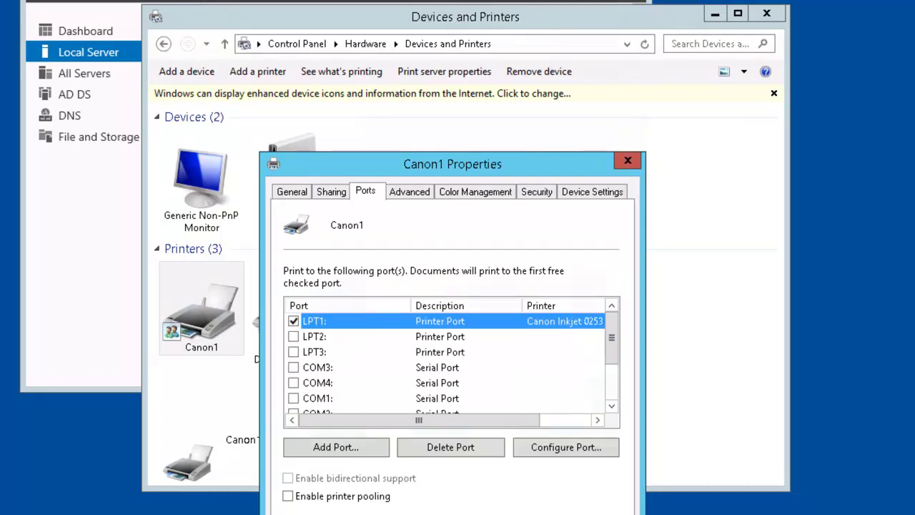
key("Return")
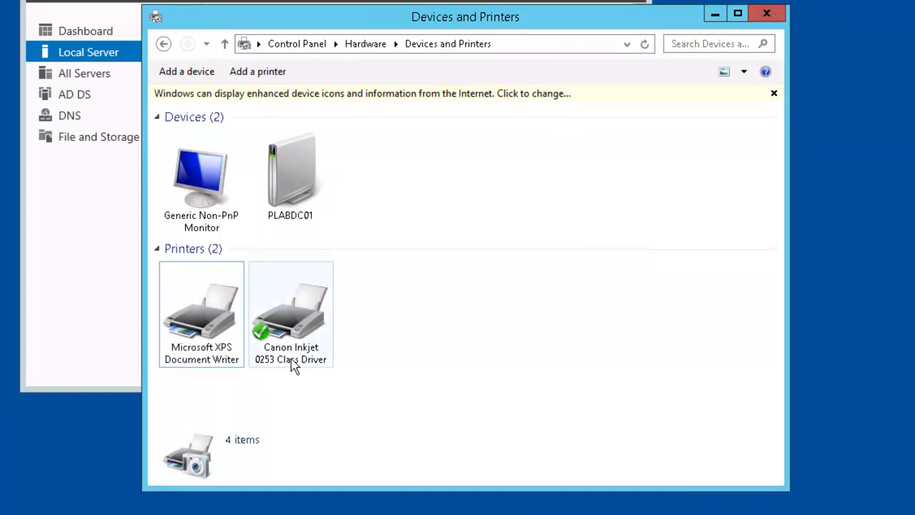
mouse_move(291, 315)
right_click(295, 325)
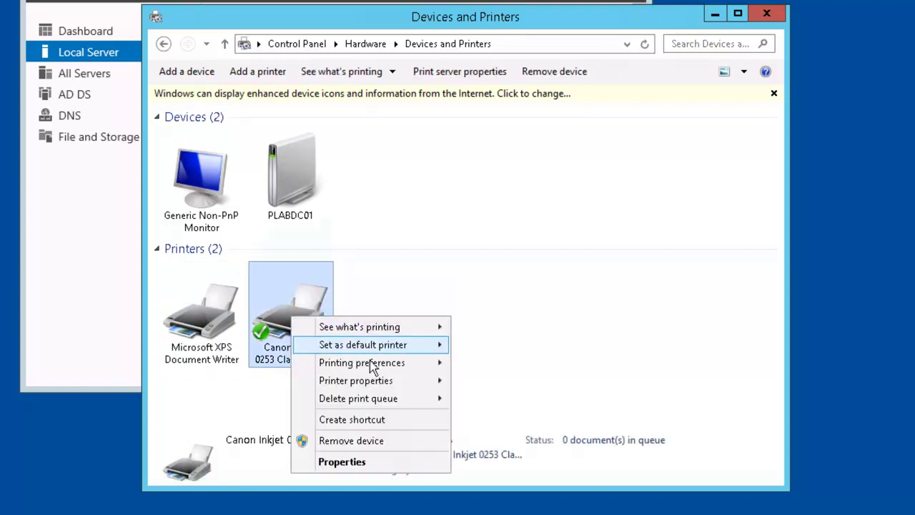
mouse_move(387, 335)
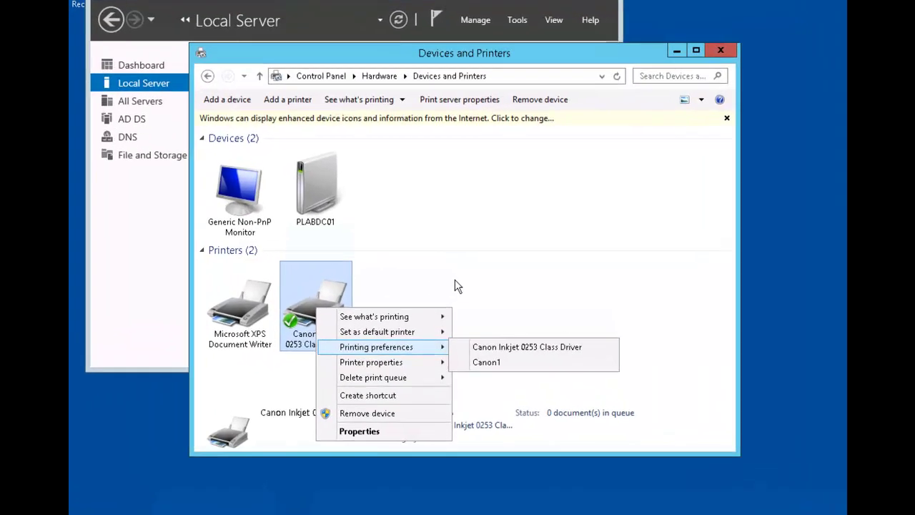
Step: Install print-services, print-server, print-internet and print-lpd-service with subfeatures and tools, then restart
left_click(457, 286)
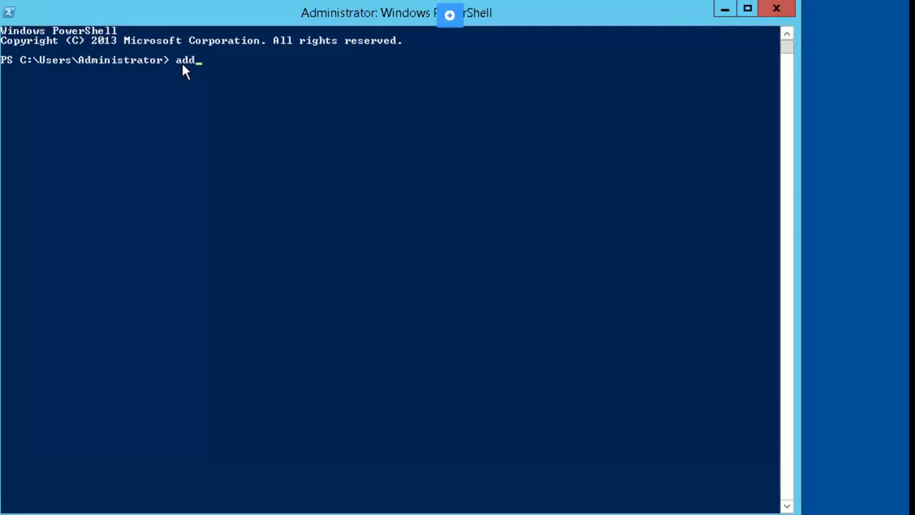
key("Tab")
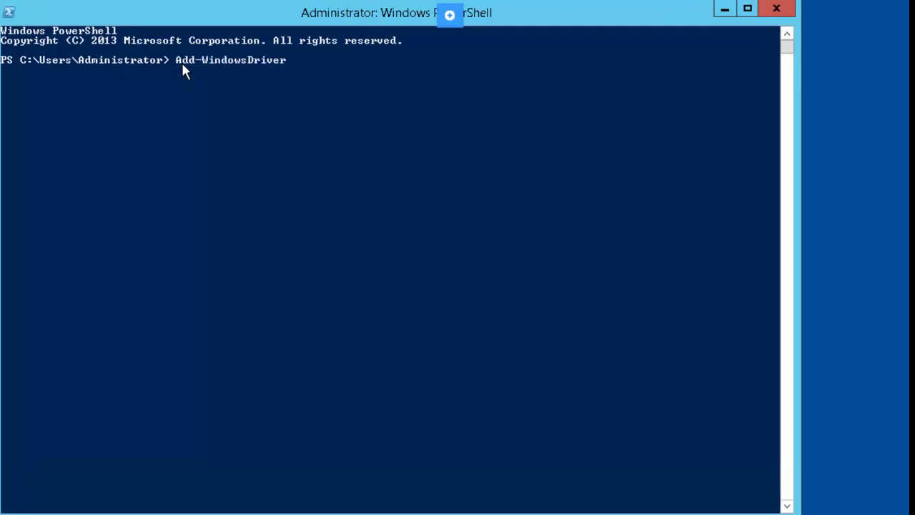
key("Tab")
type("print-services,print")
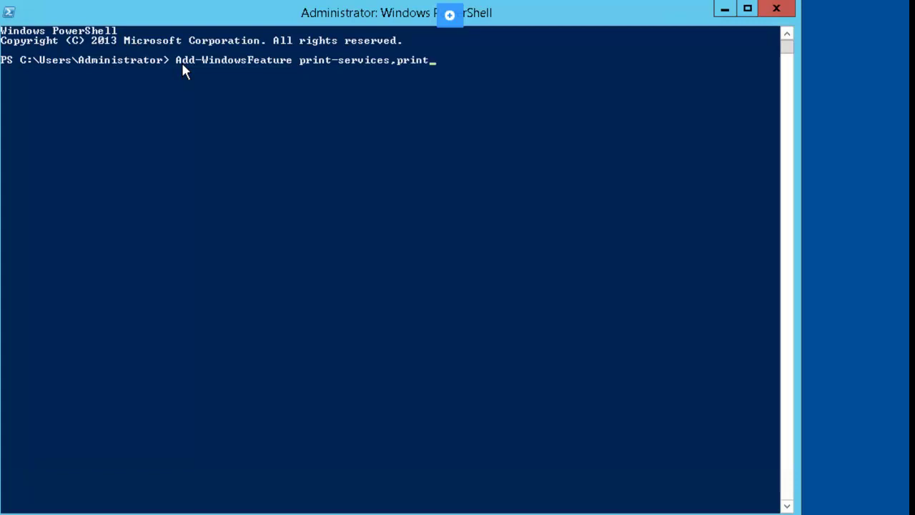
type("-s")
type("erver")
type(",print-internet,-pr")
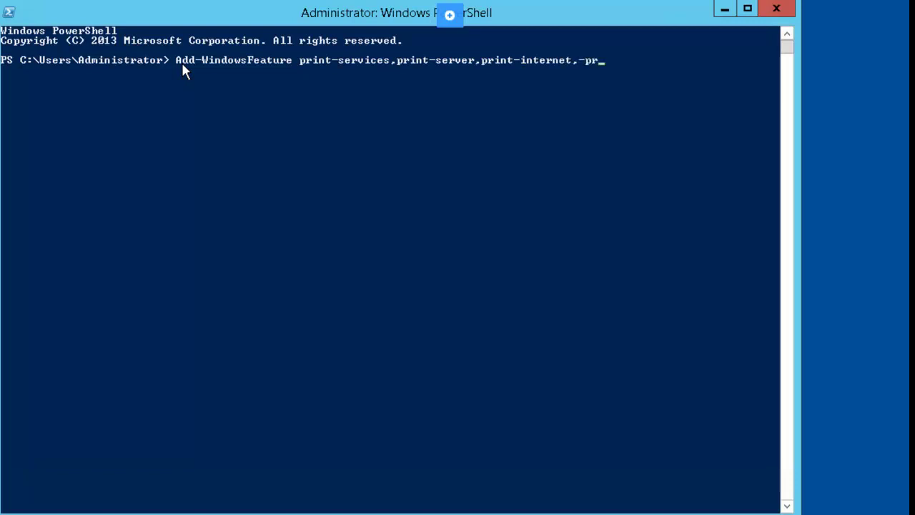
type("int")
type("-lpd")
type("-service")
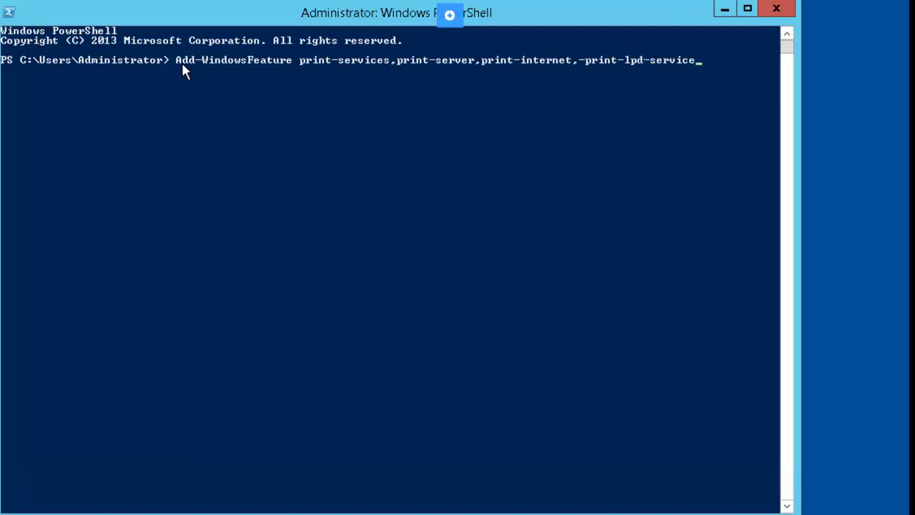
type(" -inc")
key("Tab")
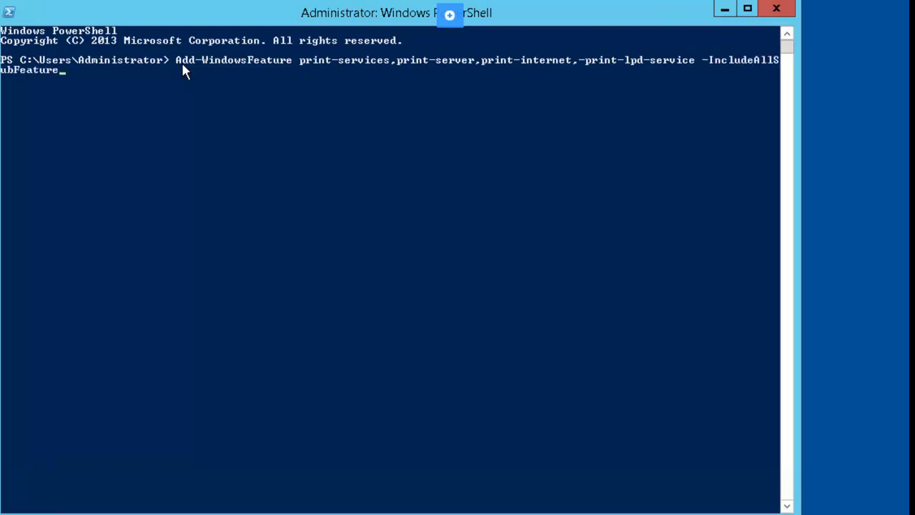
type("incl")
type("u")
key("BackSpace")
key("BackSpace")
key("BackSpace")
key("BackSpace")
key("BackSpace")
type("-inc")
key("Tab")
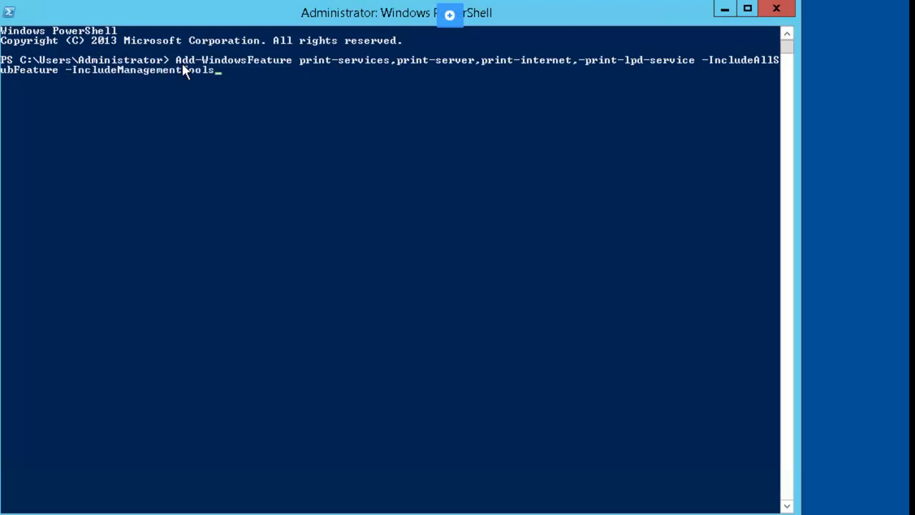
key("Return")
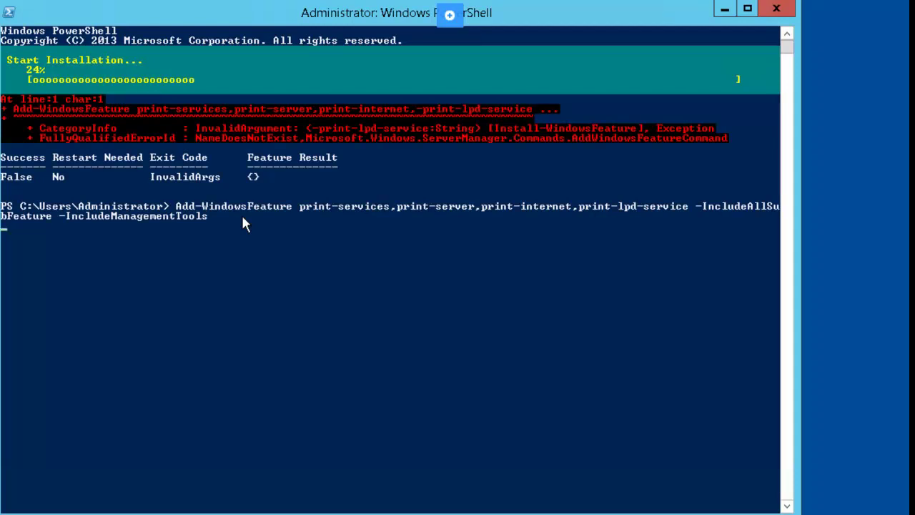
type("shutdown /r /")
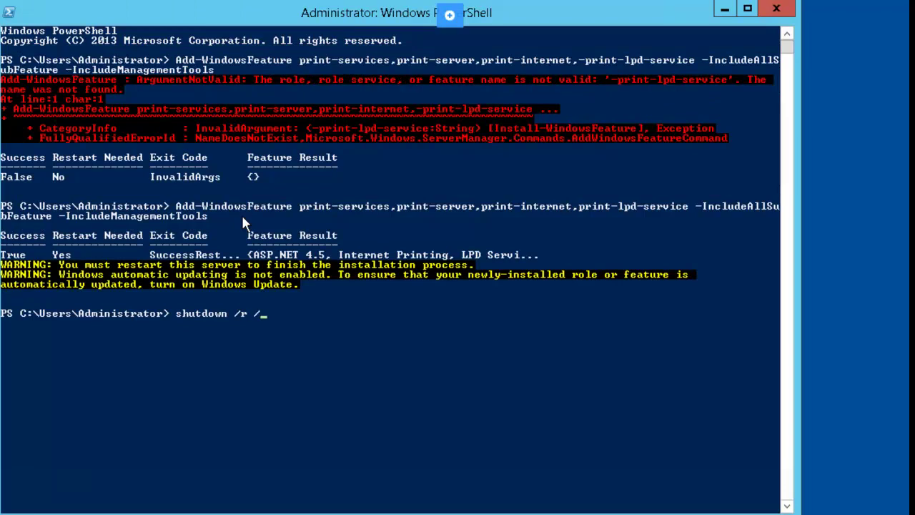
type("t 0")
key("Return")
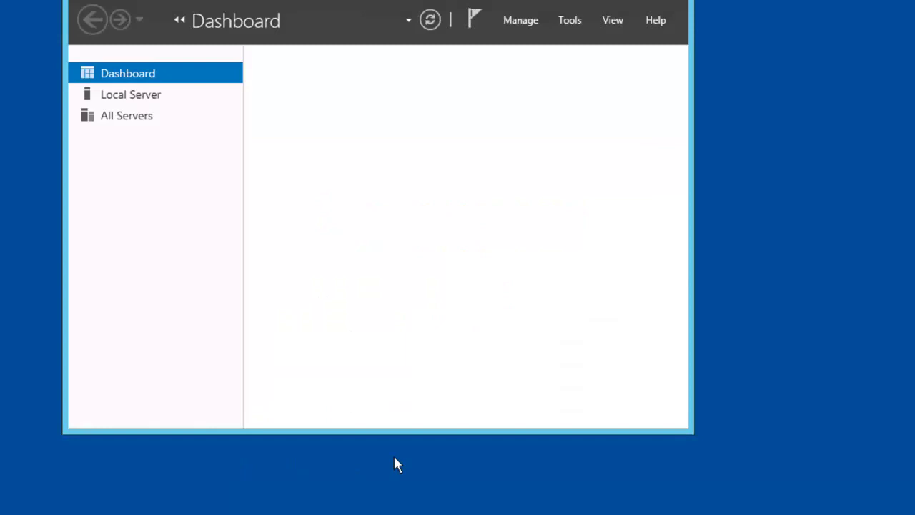
Step: Launch Print Management from Server Manager's Tools menu
left_click(569, 21)
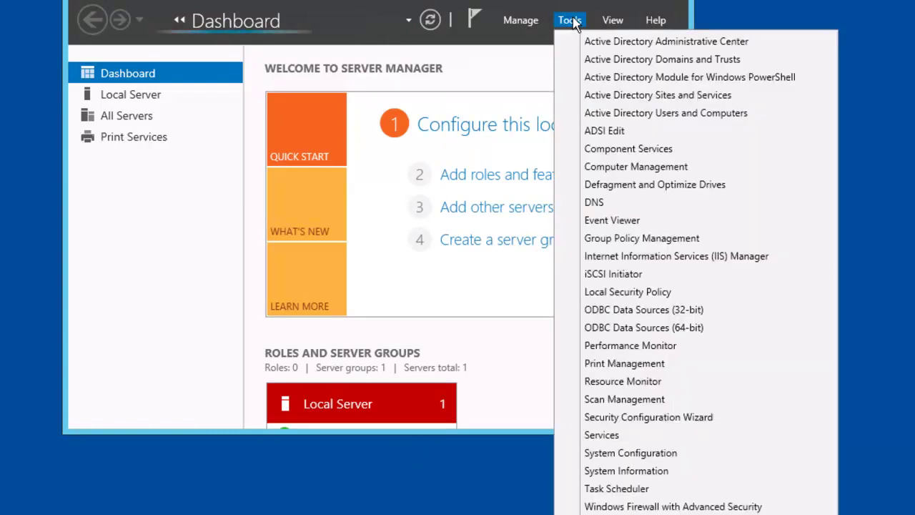
left_click(662, 363)
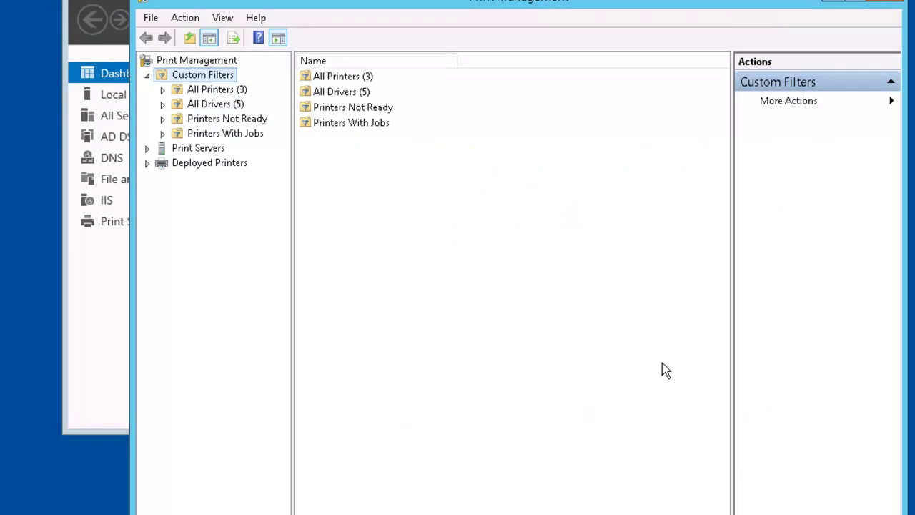
left_click(211, 63)
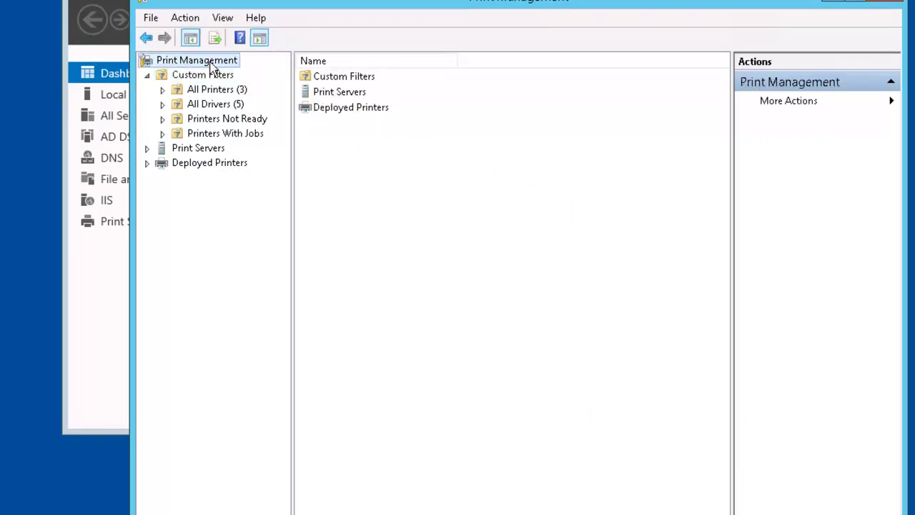
Step: Add plabwin810 as a print server alongside PLABDC01
right_click(213, 65)
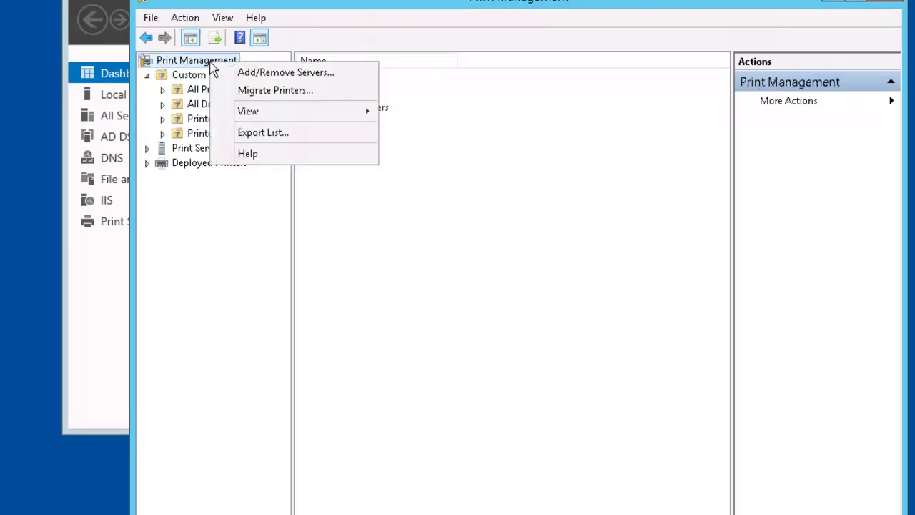
left_click(291, 74)
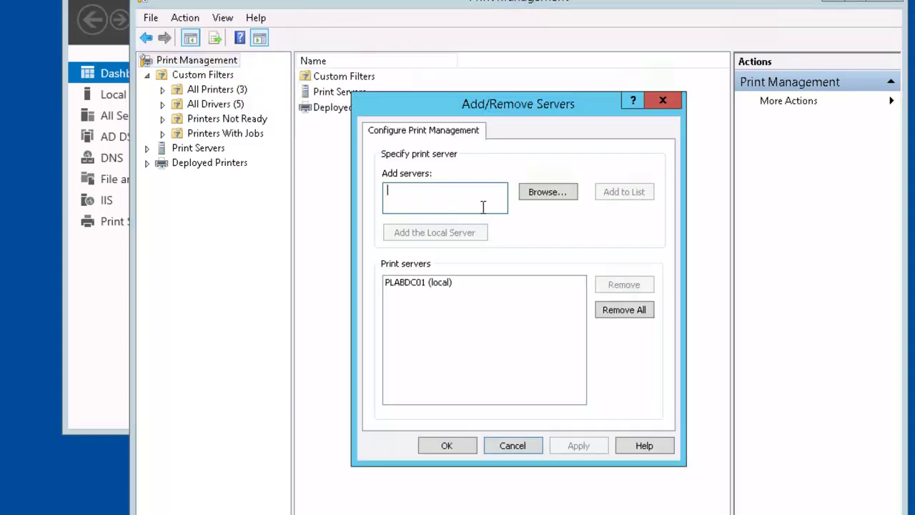
type("plabwin")
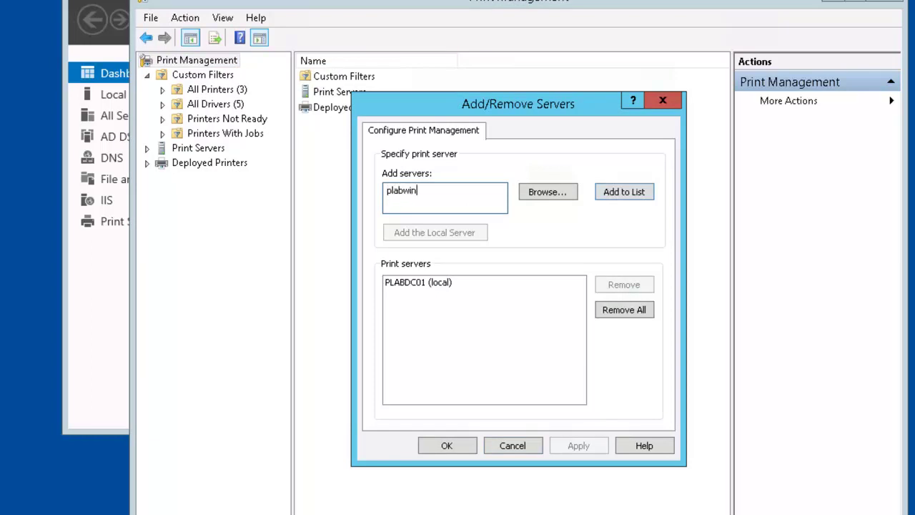
type("810")
left_click(635, 195)
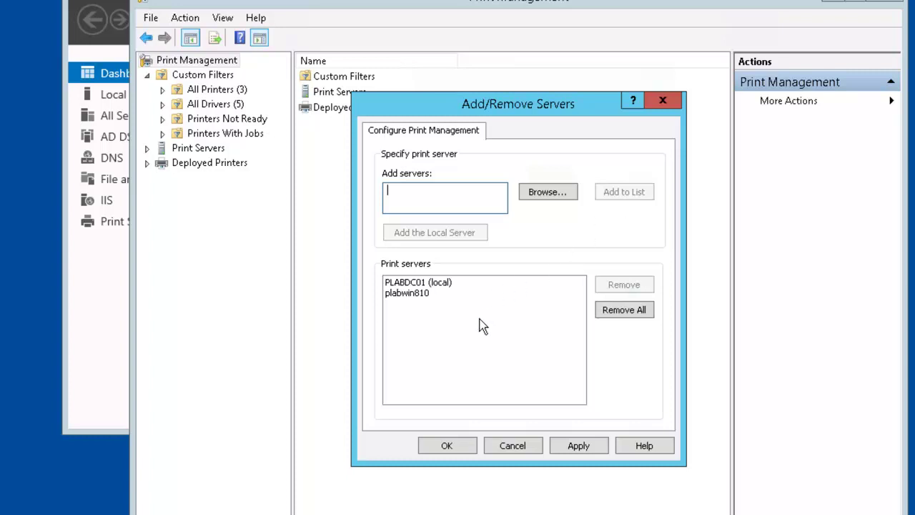
left_click(447, 445)
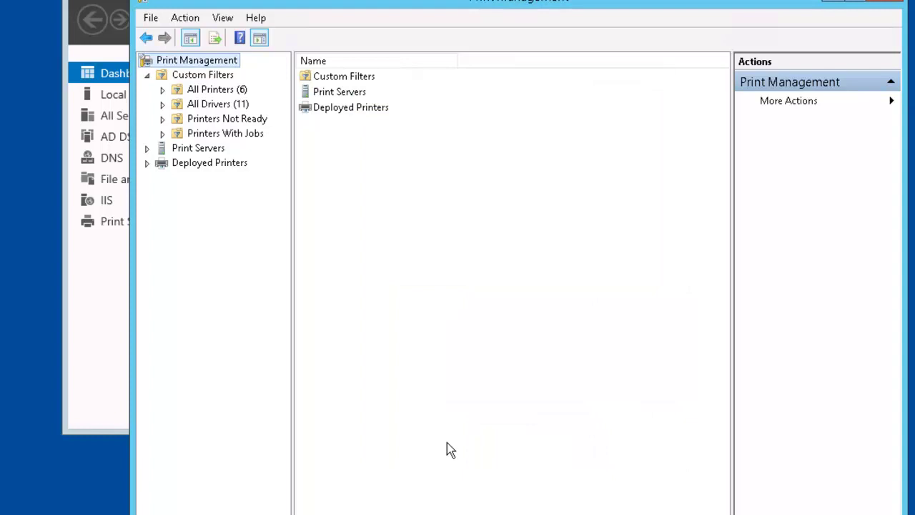
Step: Open PLABDC01 (local) Printers and inspect the Canon Inkjet 0253 Class Driver and Canon1 rows
left_click(147, 148)
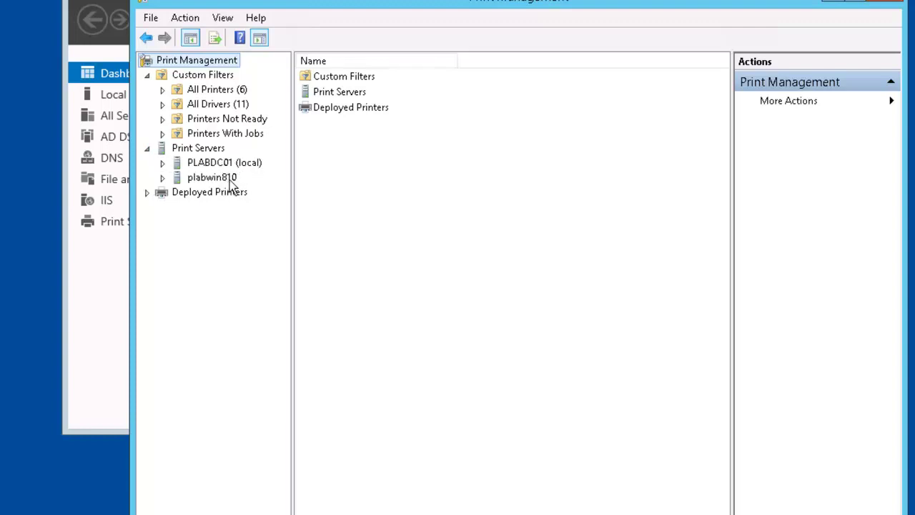
left_click(164, 164)
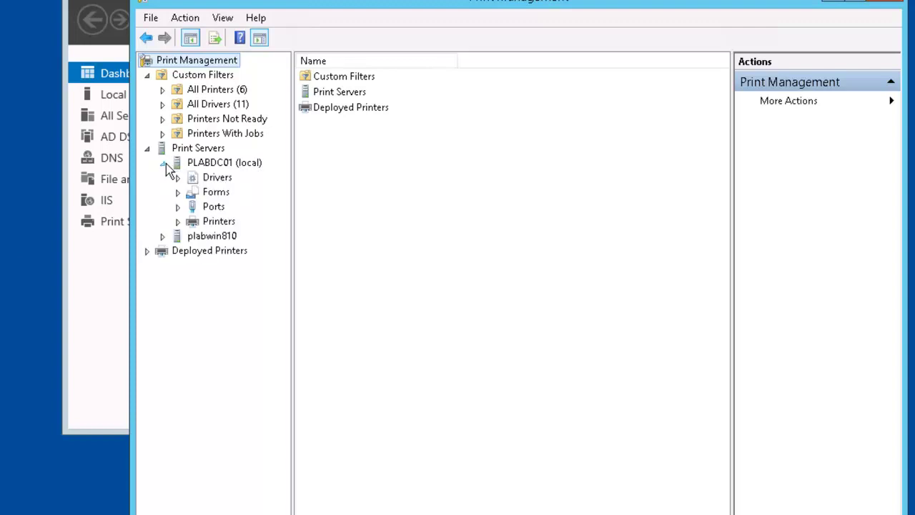
left_click(208, 222)
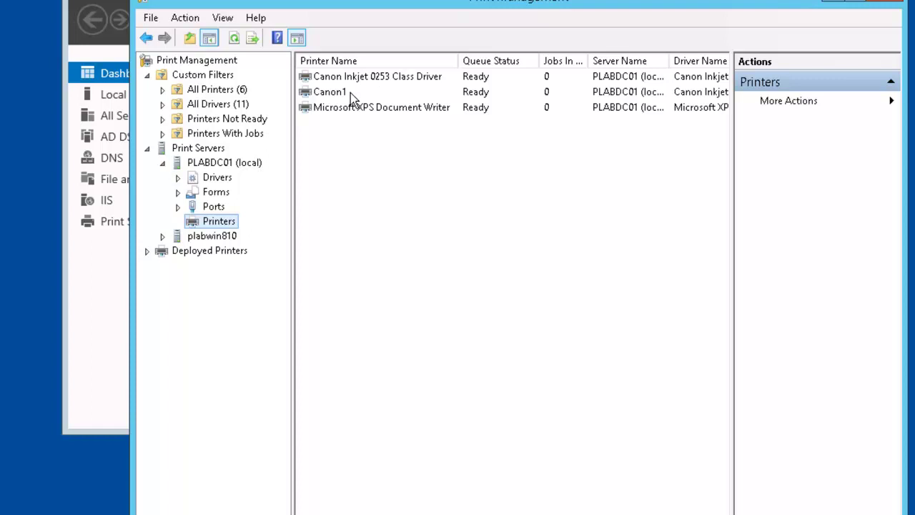
left_click(392, 83)
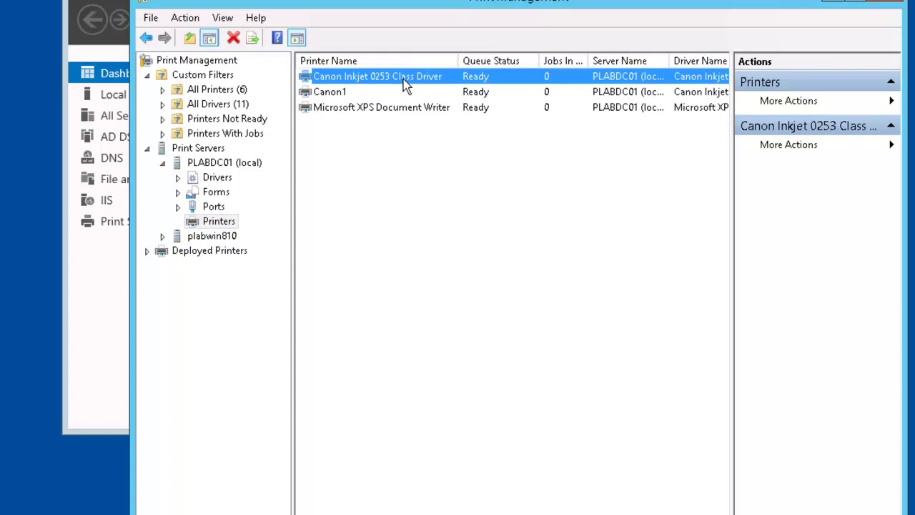
left_click(364, 95)
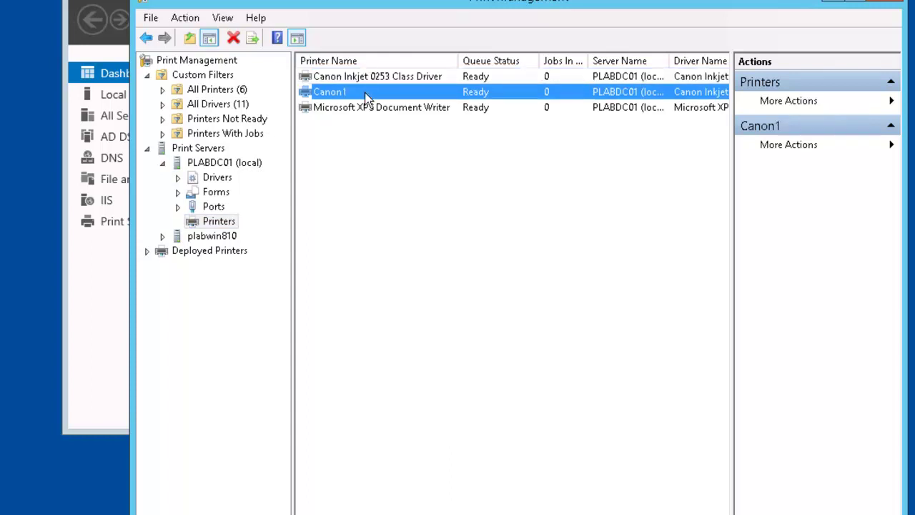